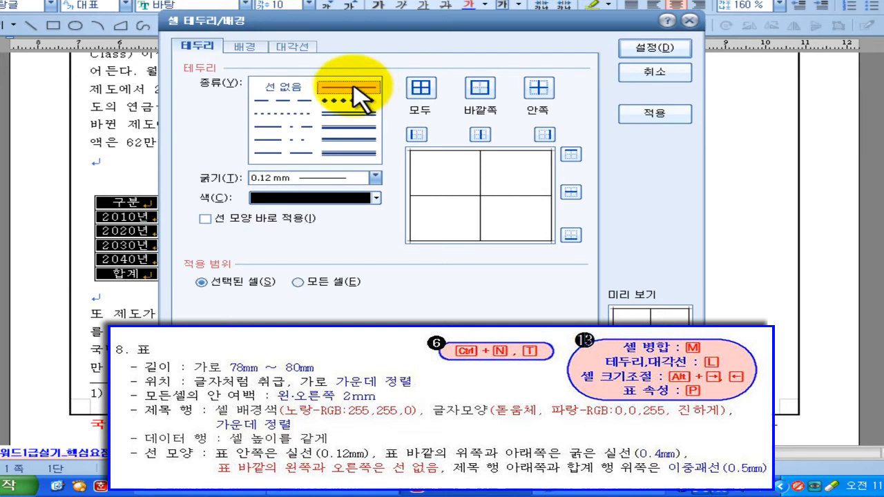
Set the outer top and bottom borders of the selected table to a 0.4 mm solid line
{"action": "left_click", "coordinate": [375, 178]}
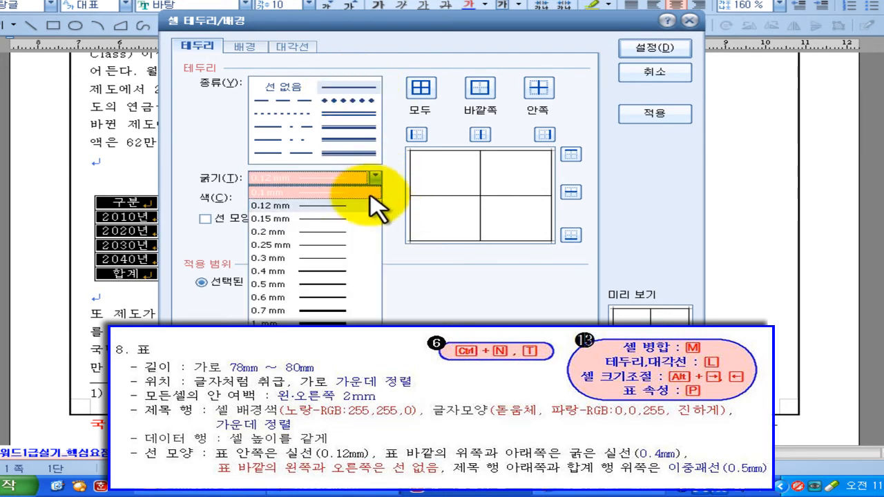
{"action": "left_click", "coordinate": [340, 273]}
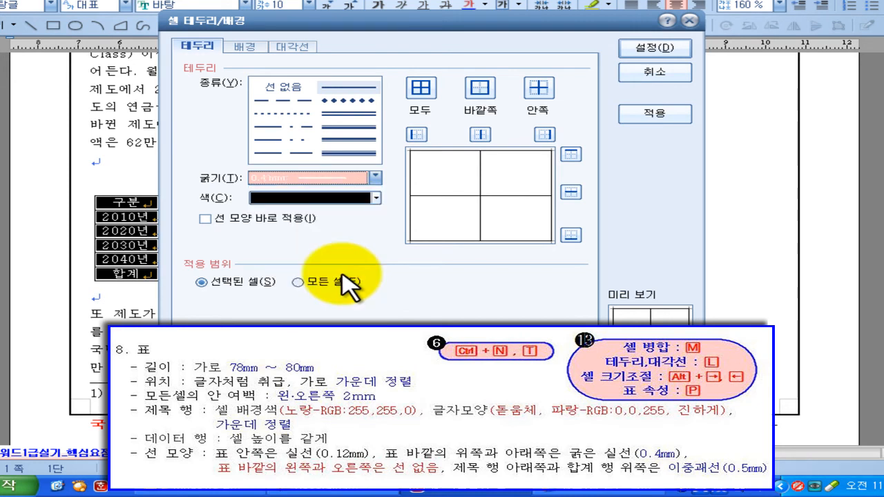
{"action": "left_click", "coordinate": [571, 155]}
{"action": "left_click", "coordinate": [570, 236]}
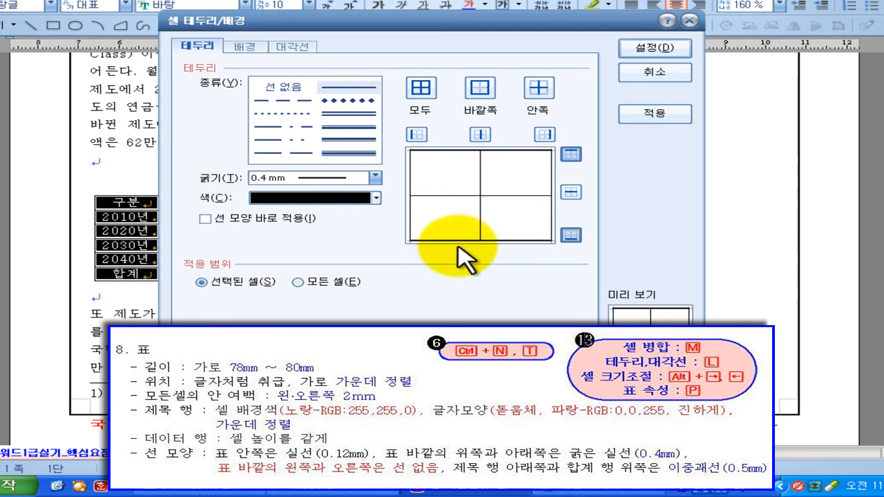
Set the table's outer left and right borders to no line (선 없음) and apply the border settings
{"action": "left_click", "coordinate": [301, 88]}
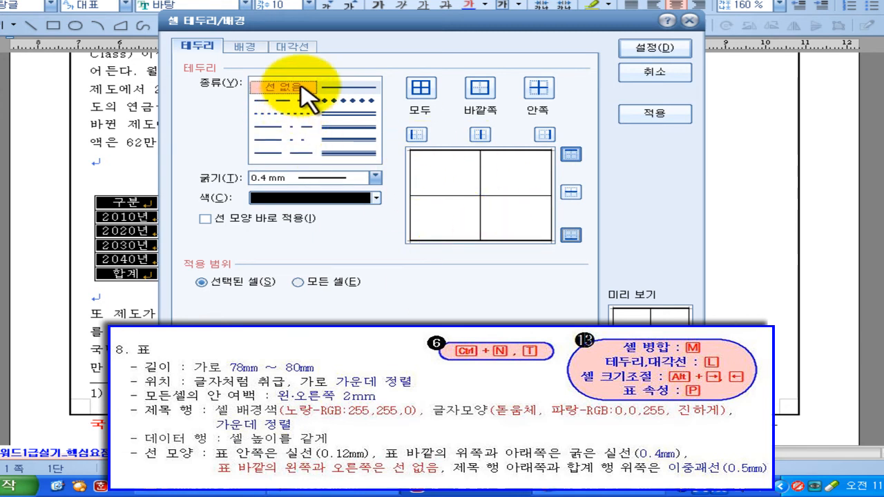
{"action": "left_click", "coordinate": [283, 152]}
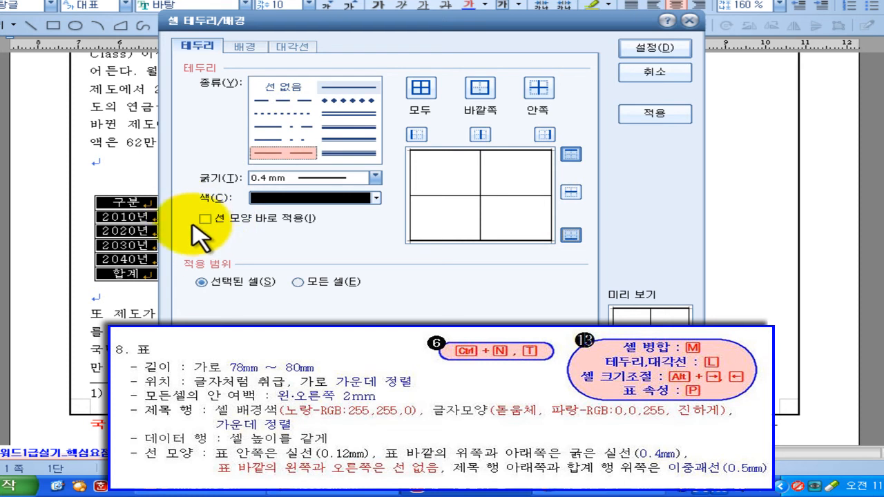
{"action": "left_click", "coordinate": [349, 152]}
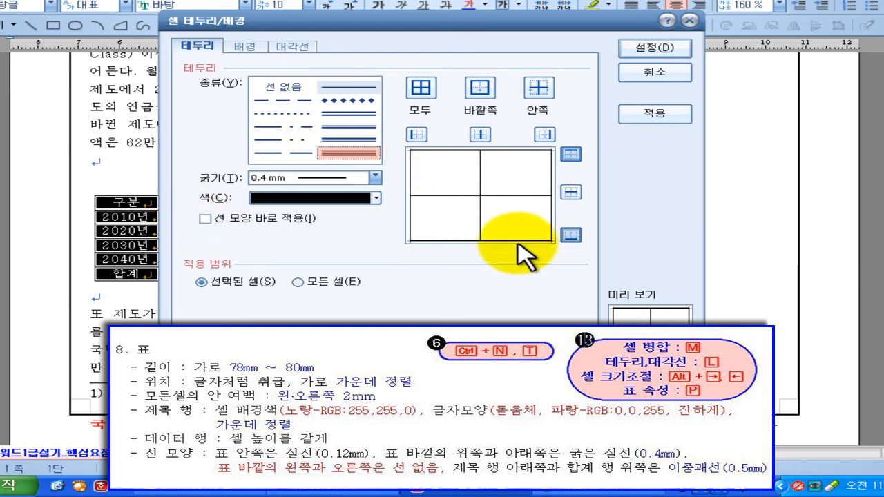
{"action": "left_click", "coordinate": [284, 152]}
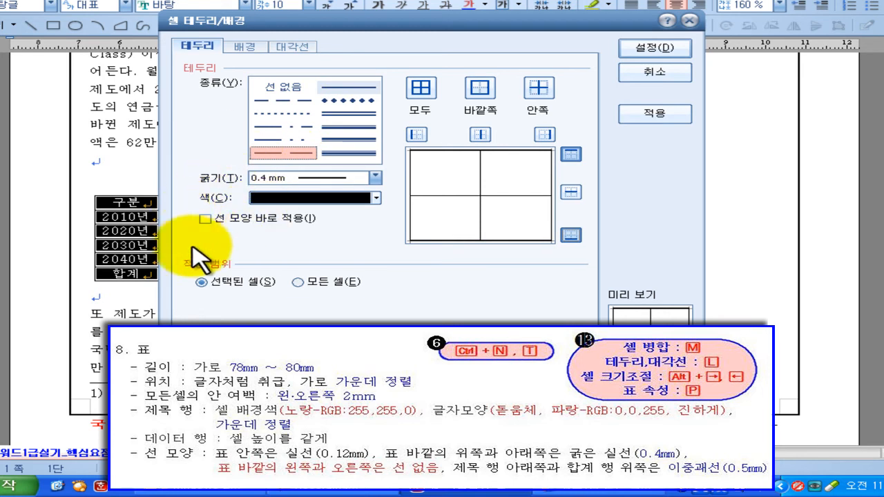
{"action": "left_click", "coordinate": [283, 87]}
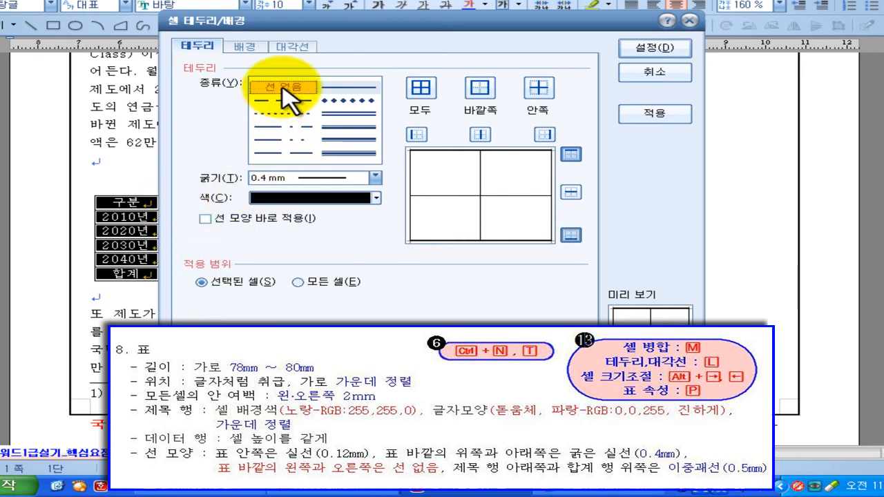
{"action": "left_click", "coordinate": [419, 134]}
{"action": "left_click", "coordinate": [545, 134]}
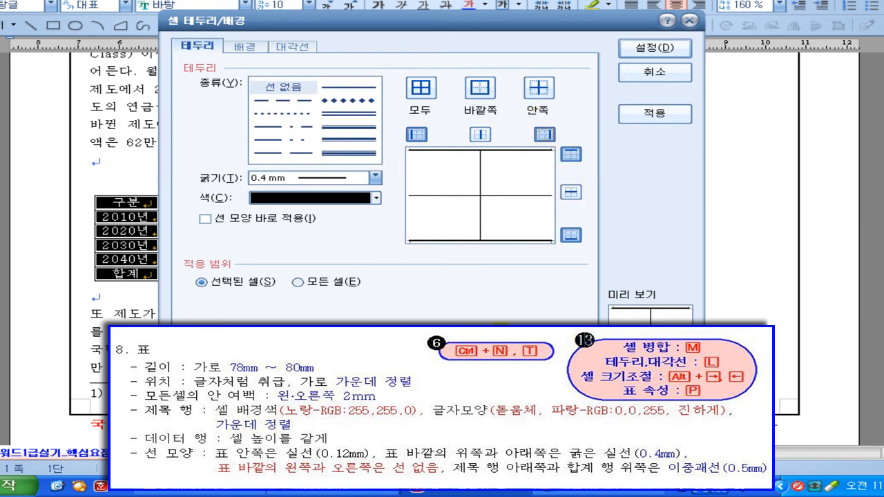
{"action": "left_click", "coordinate": [662, 50]}
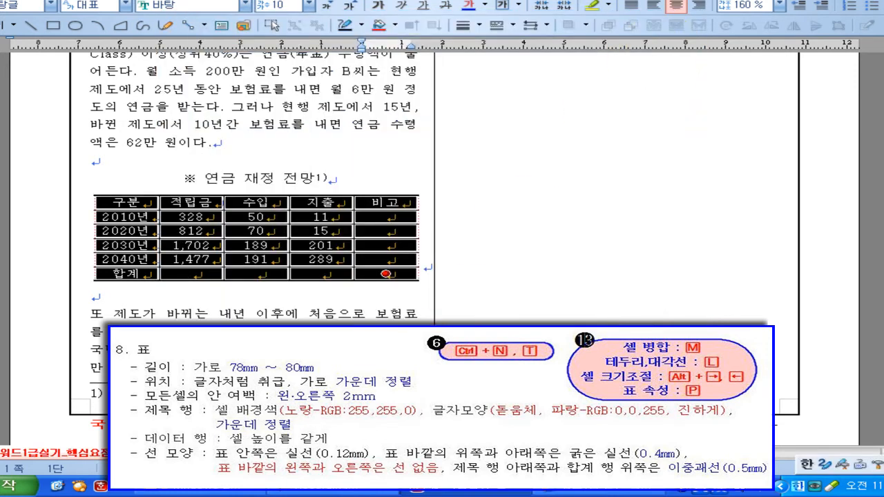
{"action": "left_click", "coordinate": [310, 316]}
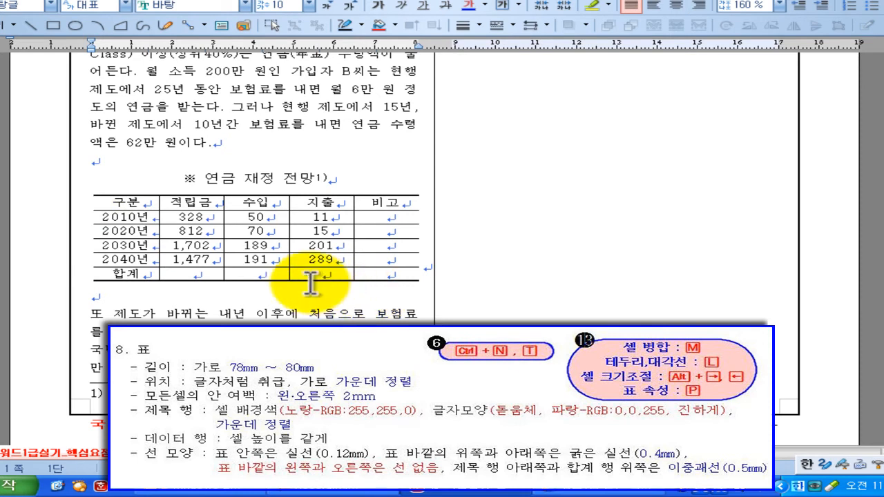
Examine the outer margin settings (바깥 여백) in the whole table's properties, then close them without changes
{"action": "left_click", "coordinate": [132, 206]}
{"action": "left_click_drag", "start_coordinate": [133, 205], "coordinate": [403, 280]}
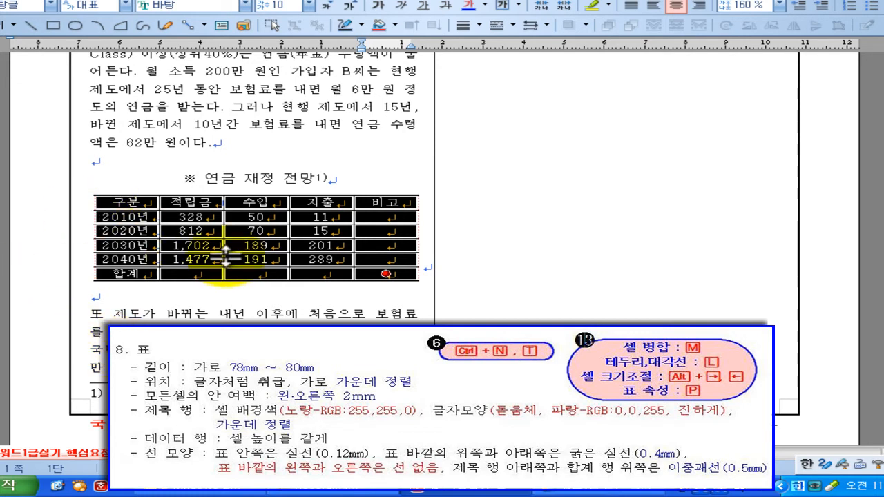
{"action": "right_click", "coordinate": [301, 246]}
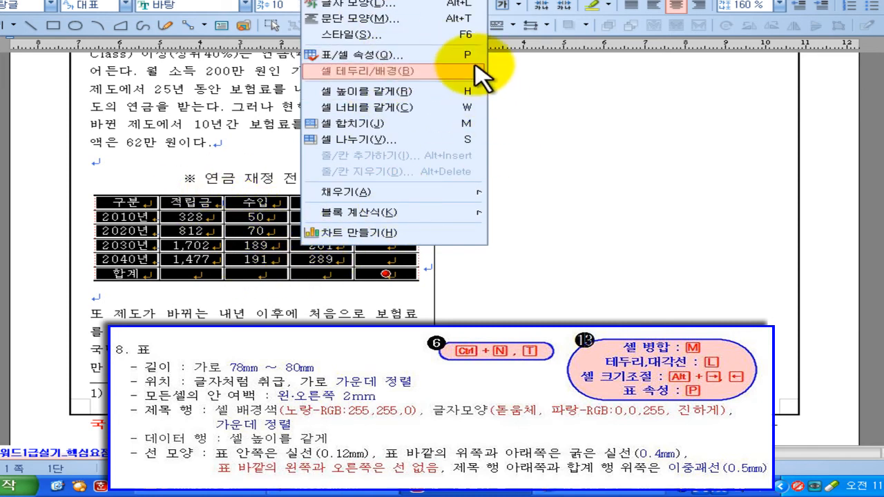
{"action": "left_click", "coordinate": [293, 254]}
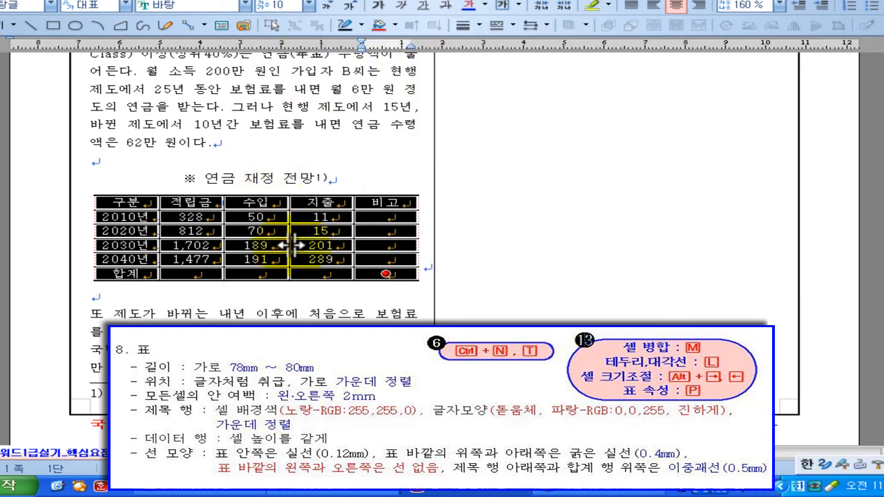
{"action": "double_click", "coordinate": [293, 254]}
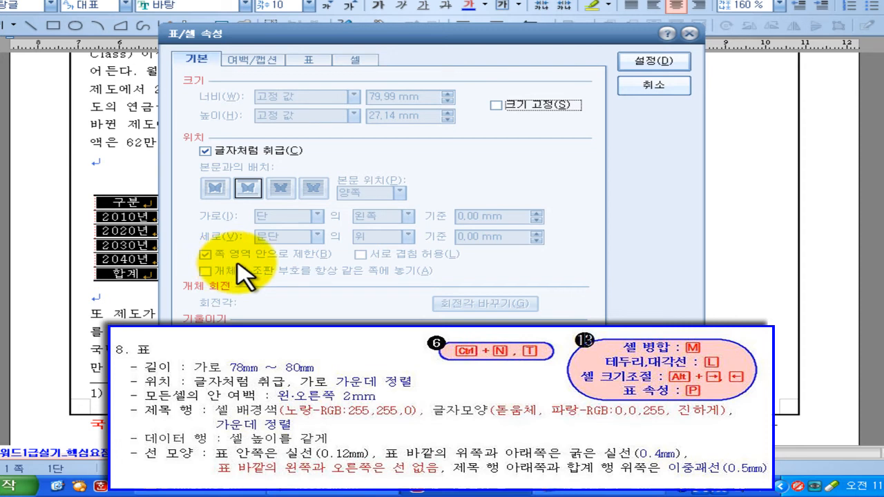
{"action": "left_click", "coordinate": [252, 60]}
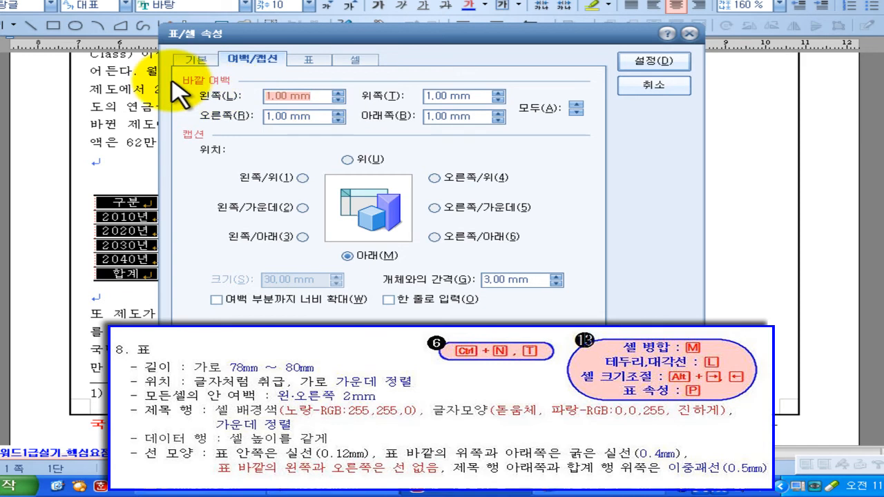
{"action": "left_click_drag", "start_coordinate": [162, 70], "coordinate": [192, 88]}
{"action": "left_click_drag", "start_coordinate": [65, 222], "coordinate": [89, 233]}
{"action": "left_click_drag", "start_coordinate": [78, 199], "coordinate": [97, 282]}
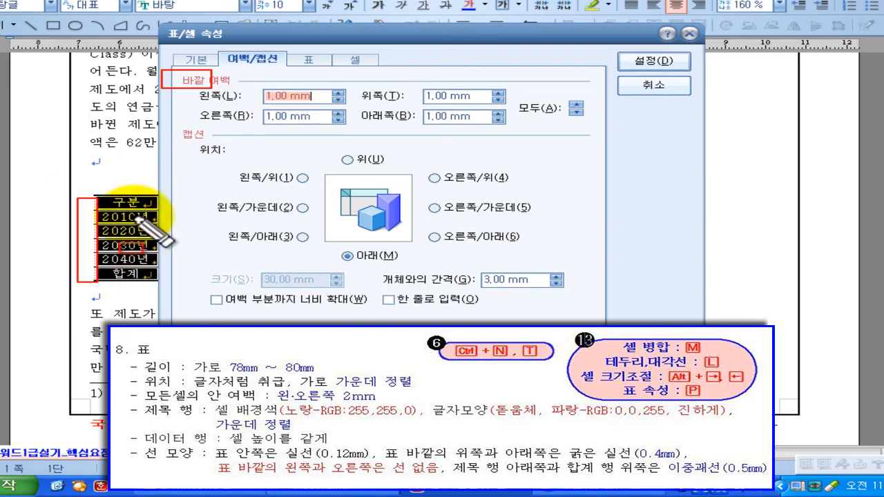
{"action": "left_click_drag", "start_coordinate": [233, 261], "coordinate": [256, 272]}
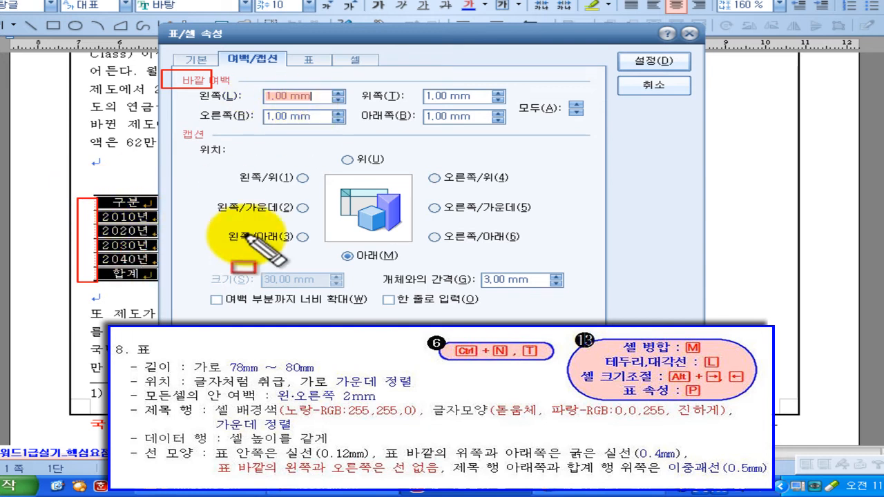
{"action": "key", "text": "Escape"}
{"action": "left_click", "coordinate": [659, 87]}
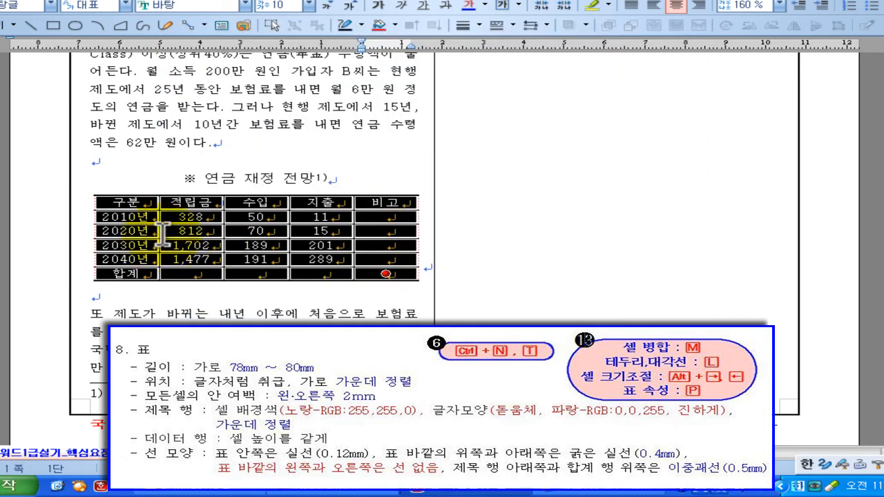
Right-align the 적립금 column values for the rows 2010년 to 2040년
{"action": "left_click_drag", "start_coordinate": [193, 217], "coordinate": [210, 263]}
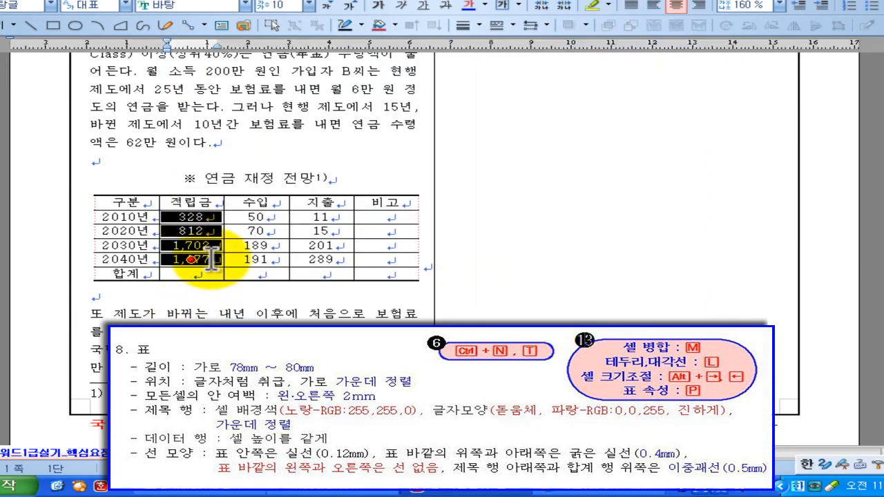
{"action": "left_click", "coordinate": [213, 254]}
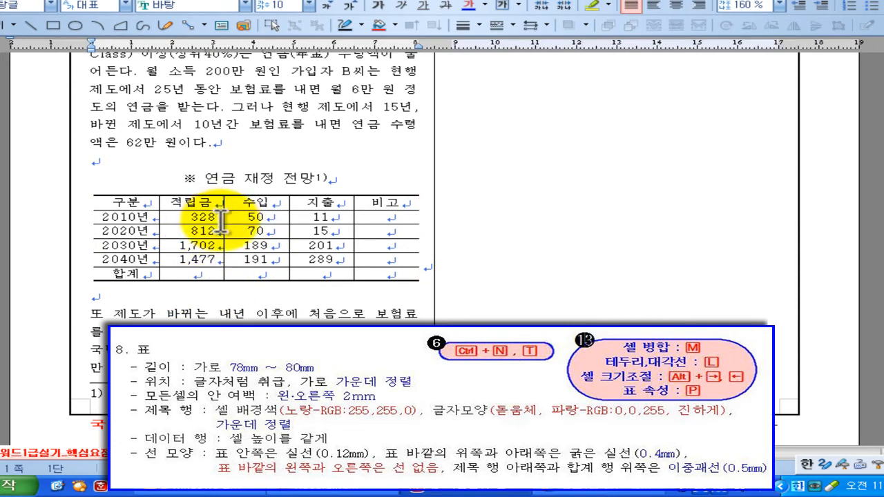
{"action": "left_click_drag", "start_coordinate": [217, 220], "coordinate": [238, 273]}
Set the left and right inner margins of all cells in the table to 0 mm
{"action": "left_click_drag", "start_coordinate": [120, 202], "coordinate": [385, 282]}
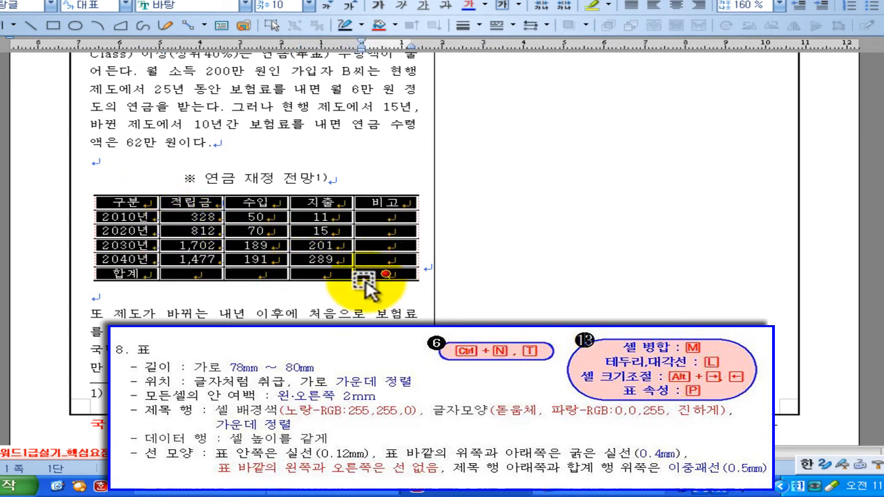
{"action": "key", "text": "p"}
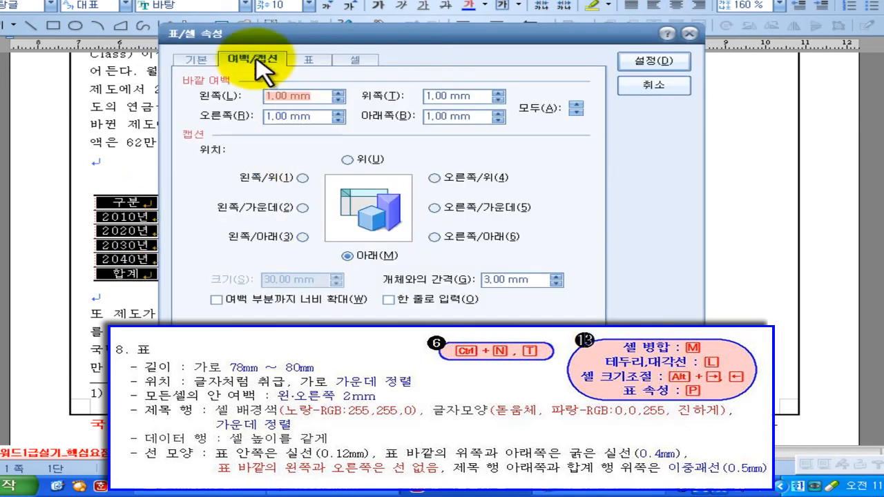
{"action": "left_click", "coordinate": [308, 63]}
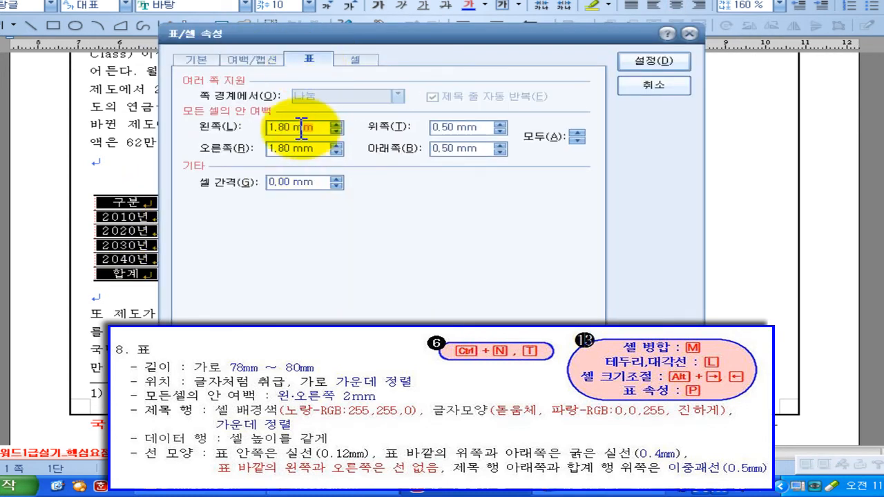
{"action": "type", "text": "0"}
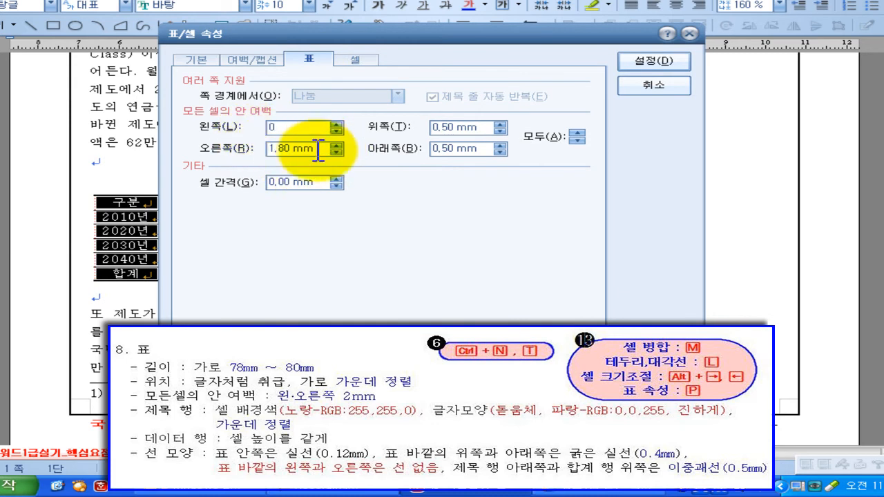
{"action": "key", "text": "Tab"}
{"action": "type", "text": "0"}
{"action": "left_click", "coordinate": [653, 63]}
{"action": "left_click", "coordinate": [367, 285]}
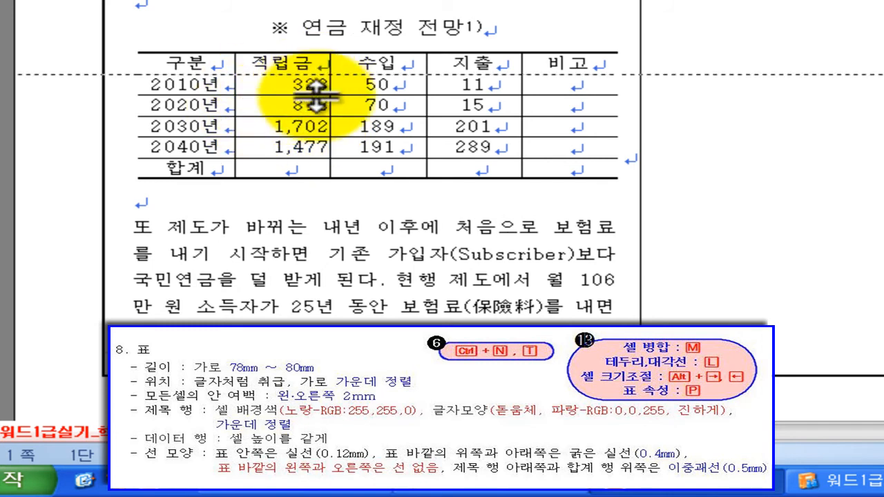
Left-align the 적립금 column values for the rows 2010년 to 2040년
{"action": "left_click_drag", "start_coordinate": [313, 84], "coordinate": [283, 147]}
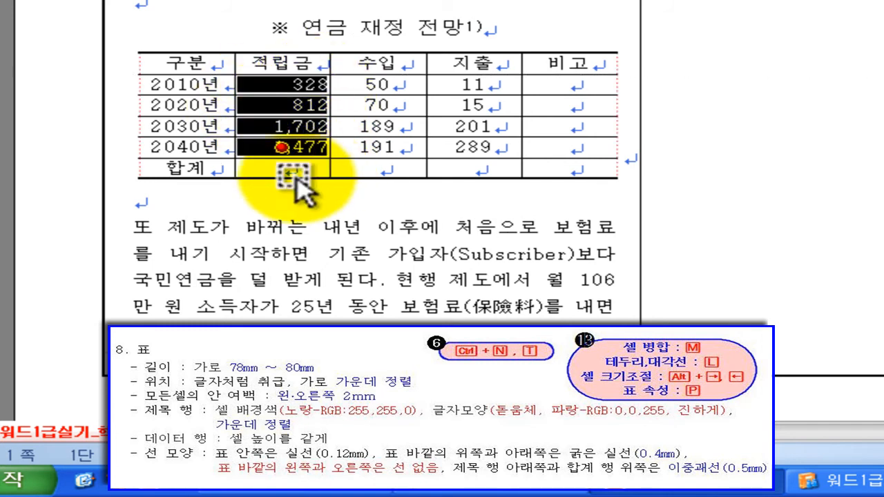
{"action": "key", "text": "ctrl+shift+l"}
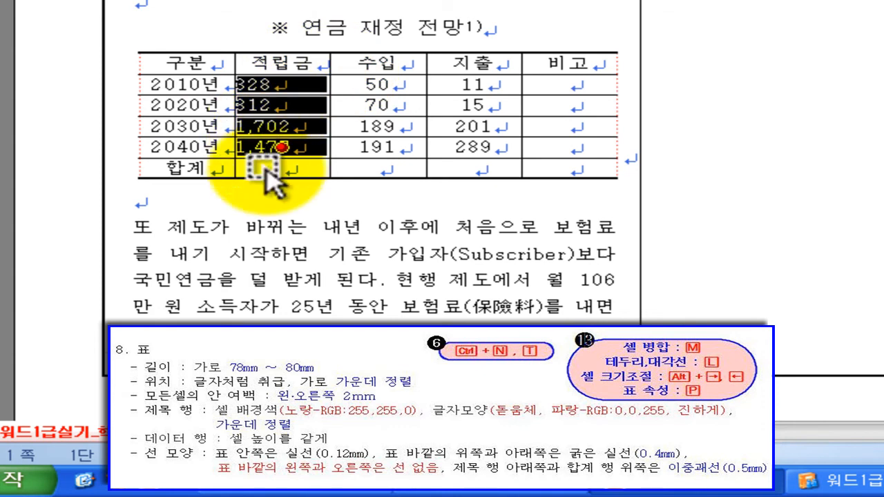
{"action": "left_click", "coordinate": [286, 225]}
Open the whole table's properties and compare the outer margins (바깥 여백) with the inner margins of all cells (모든 셀의 안 여백)
{"action": "left_click_drag", "start_coordinate": [196, 71], "coordinate": [577, 169]}
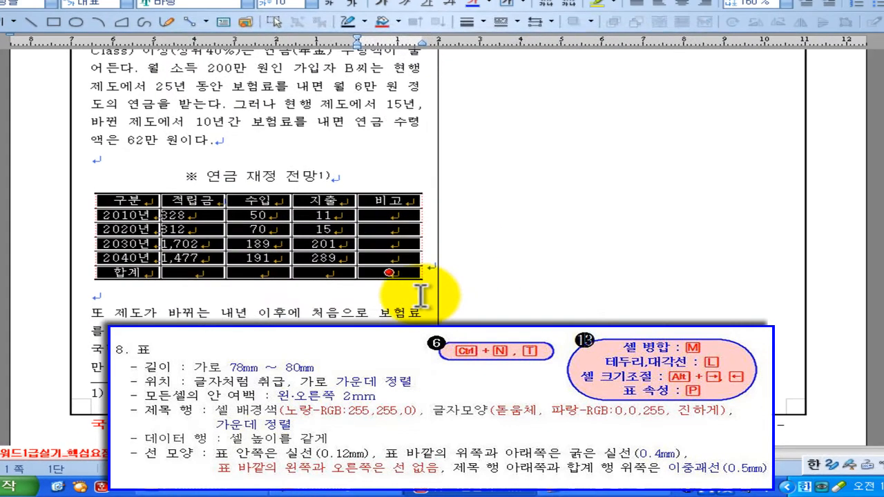
{"action": "key", "text": "p"}
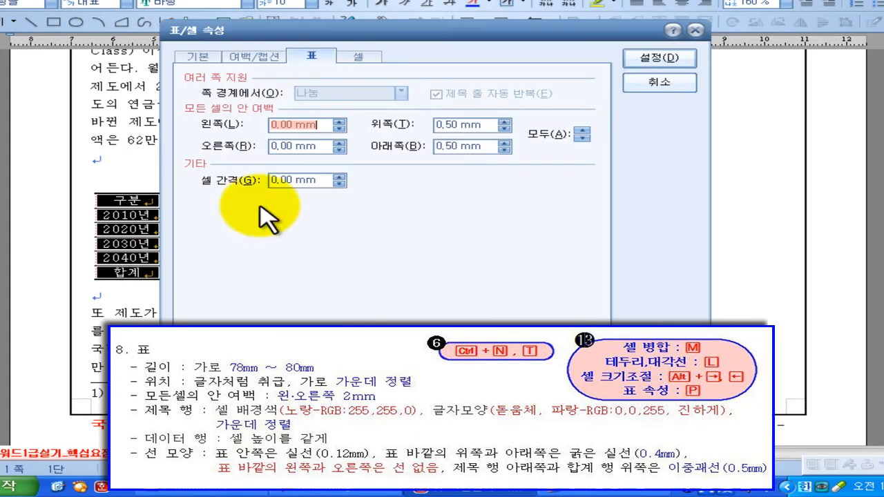
{"action": "left_click", "coordinate": [255, 55]}
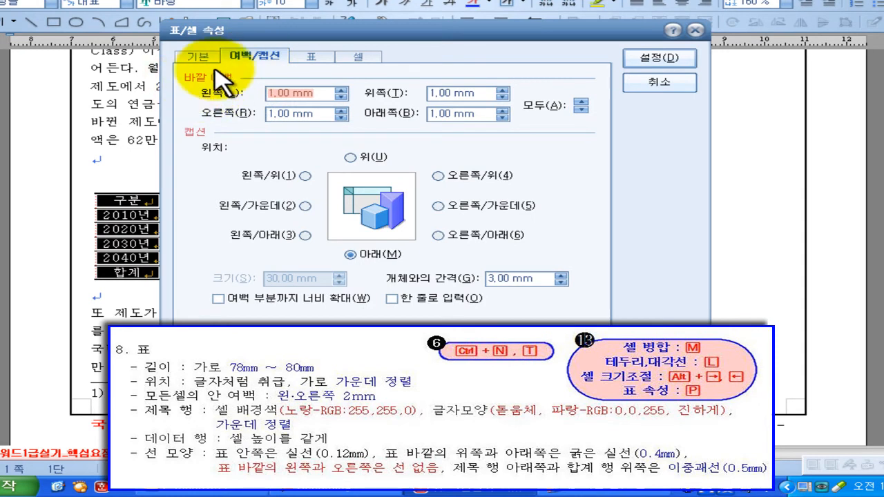
{"action": "left_click", "coordinate": [315, 52]}
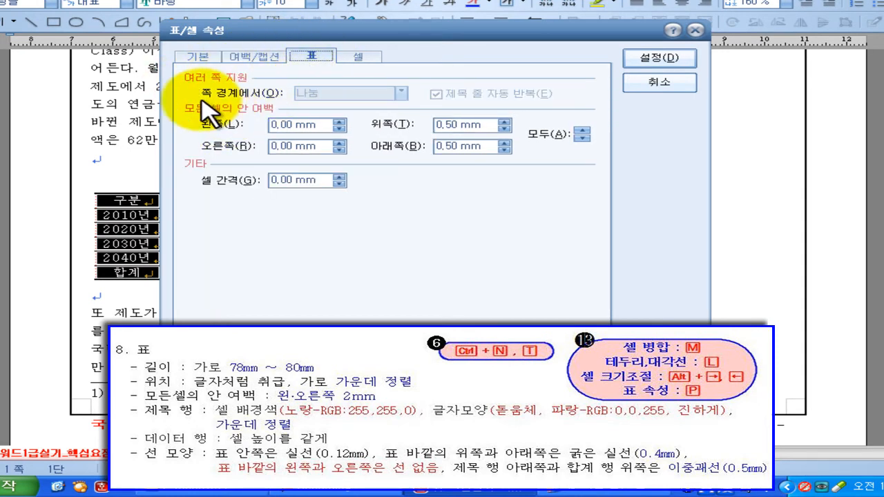
{"action": "left_click_drag", "start_coordinate": [257, 144], "coordinate": [281, 159]}
{"action": "left_click_drag", "start_coordinate": [172, 100], "coordinate": [273, 121]}
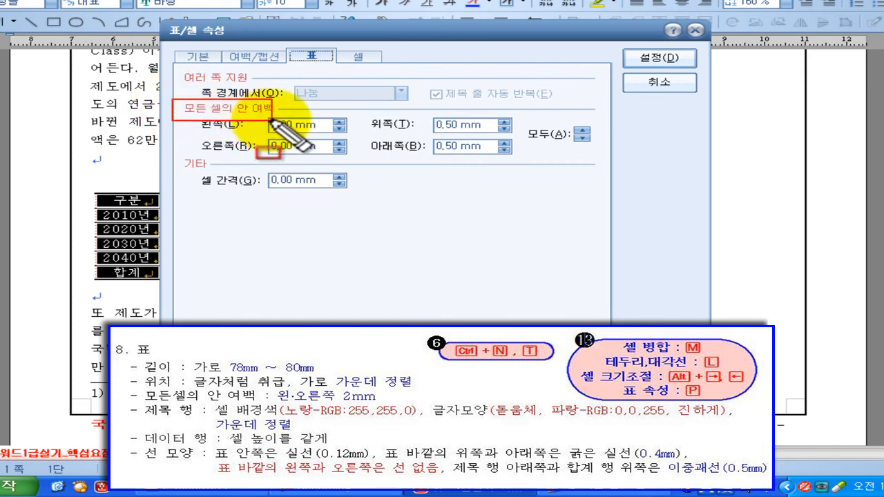
{"action": "left_click_drag", "start_coordinate": [210, 165], "coordinate": [234, 175]}
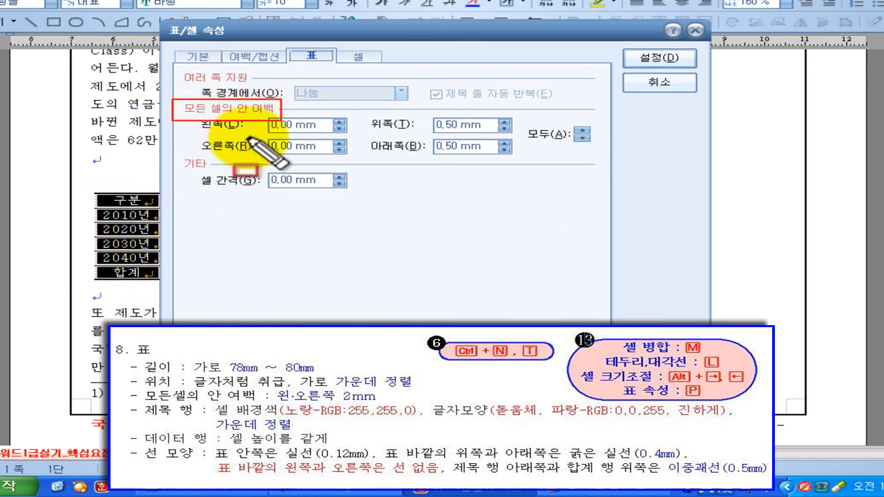
{"action": "key", "text": "Escape"}
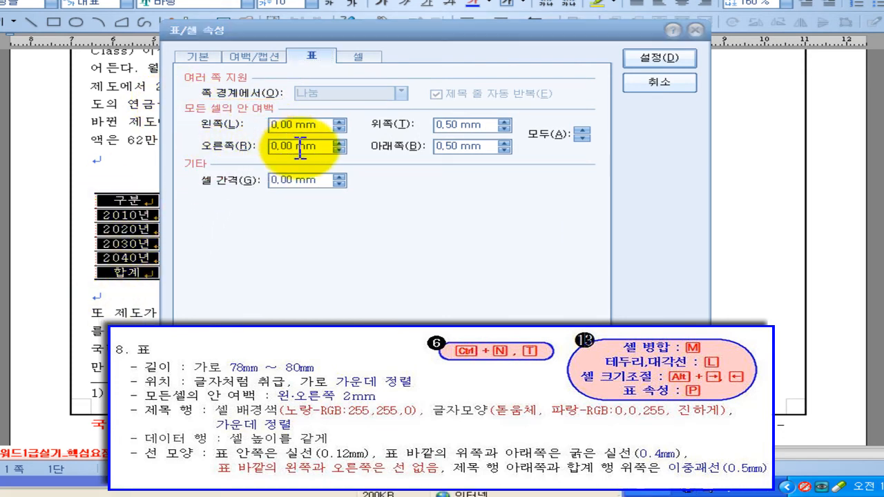
Set the left and right inner margins of all cells in the table to 2 mm
{"action": "double_click", "coordinate": [338, 123]}
{"action": "double_click", "coordinate": [339, 143]}
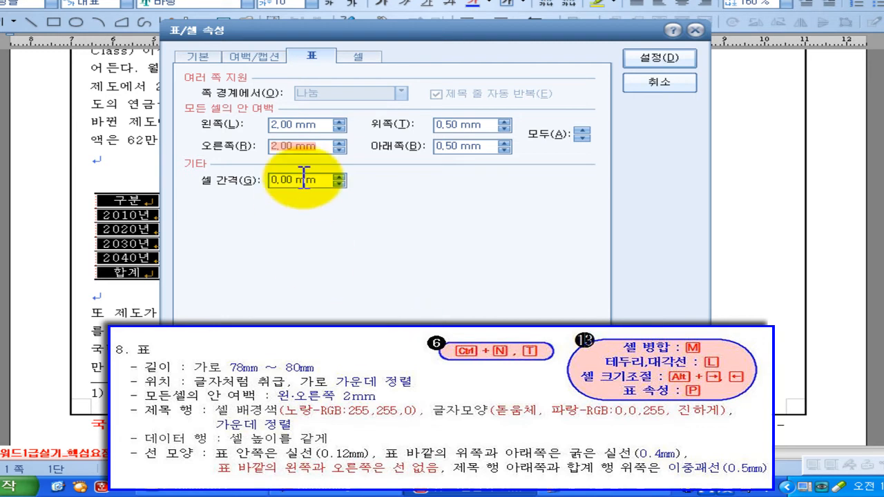
{"action": "left_click", "coordinate": [662, 61]}
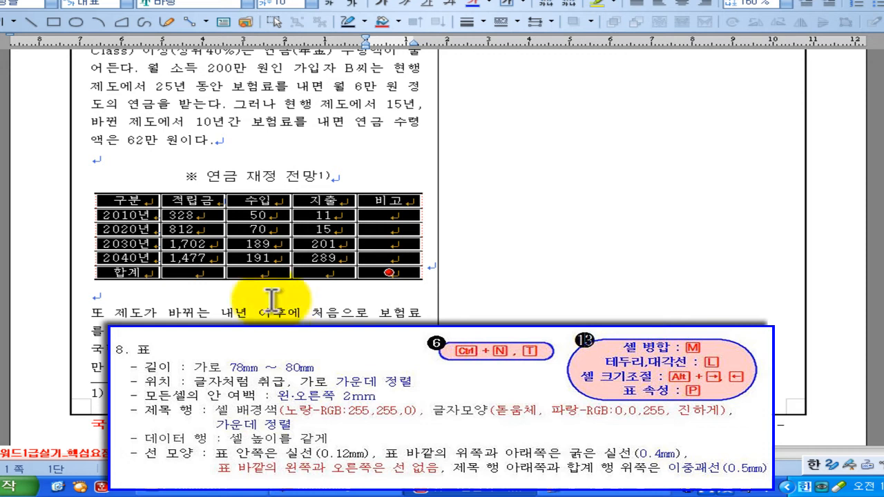
Make all the selected cells of the pension forecast table equal in height
{"action": "left_click_drag", "start_coordinate": [125, 200], "coordinate": [194, 281]}
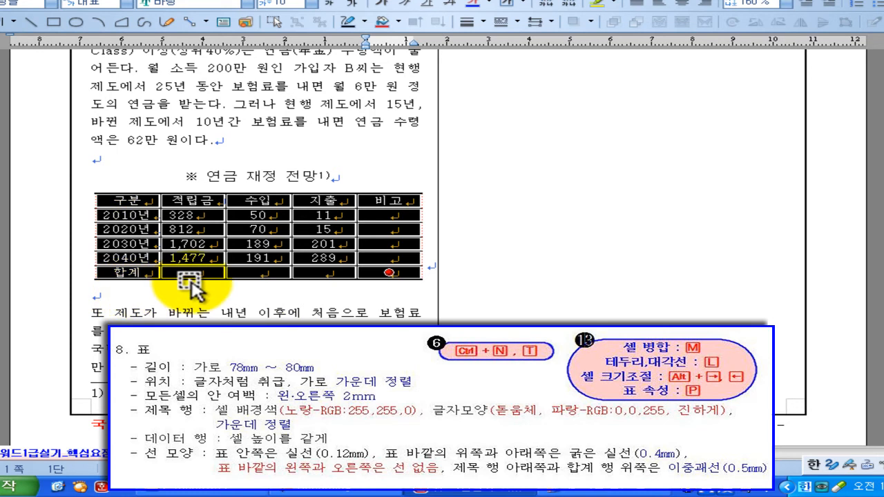
{"action": "right_click", "coordinate": [241, 243]}
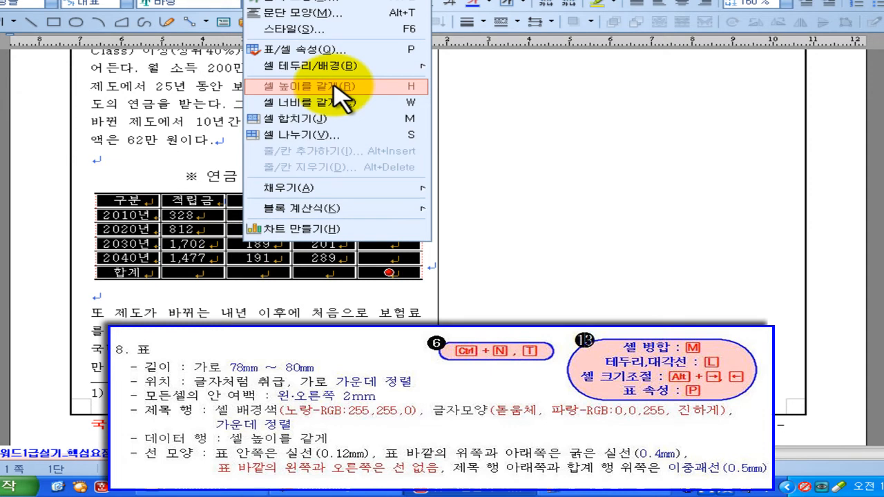
{"action": "left_click", "coordinate": [400, 100]}
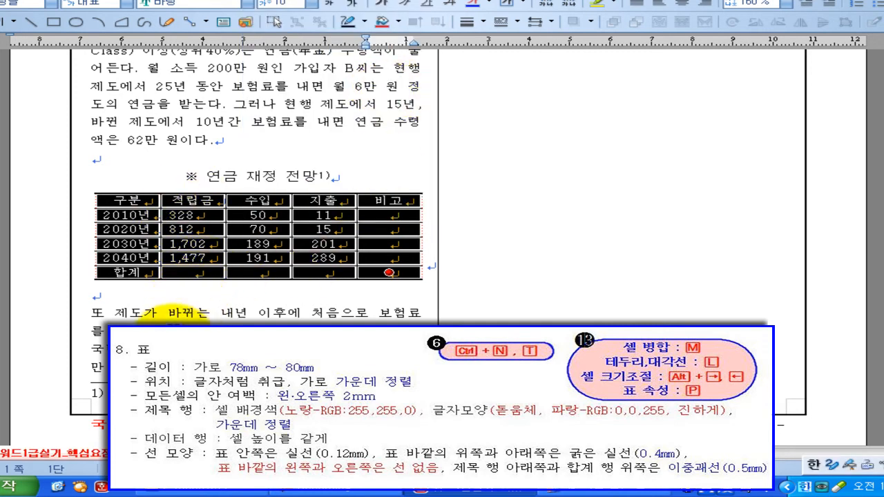
{"action": "left_click", "coordinate": [169, 315]}
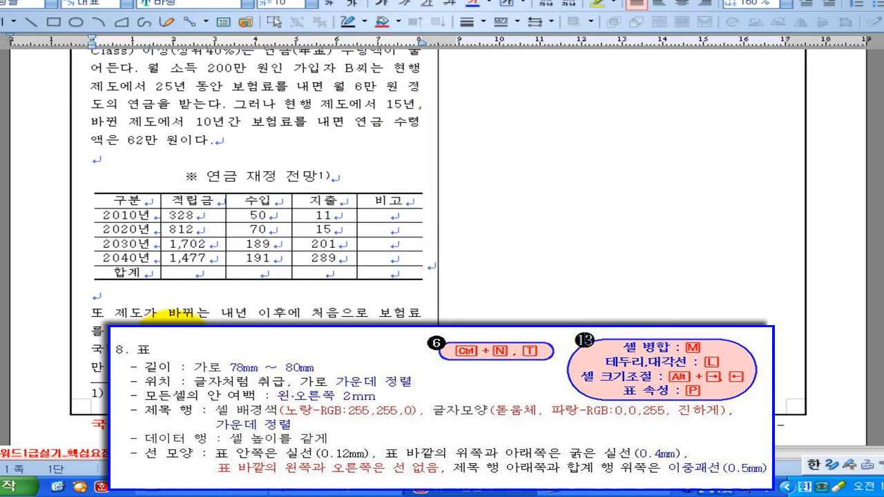
Center-align all the table's cells and choose the 0.4 mm solid line and 선 없음 line types in its border settings
{"action": "left_click_drag", "start_coordinate": [115, 197], "coordinate": [390, 276]}
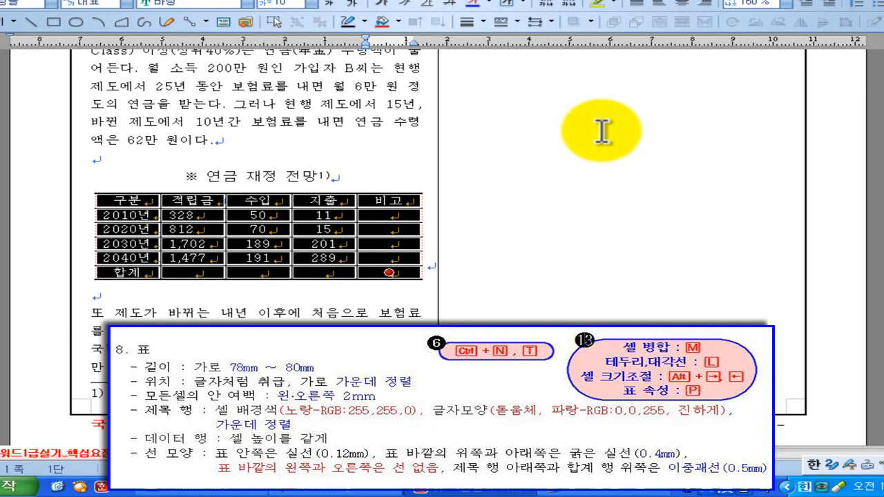
{"action": "key", "text": "l"}
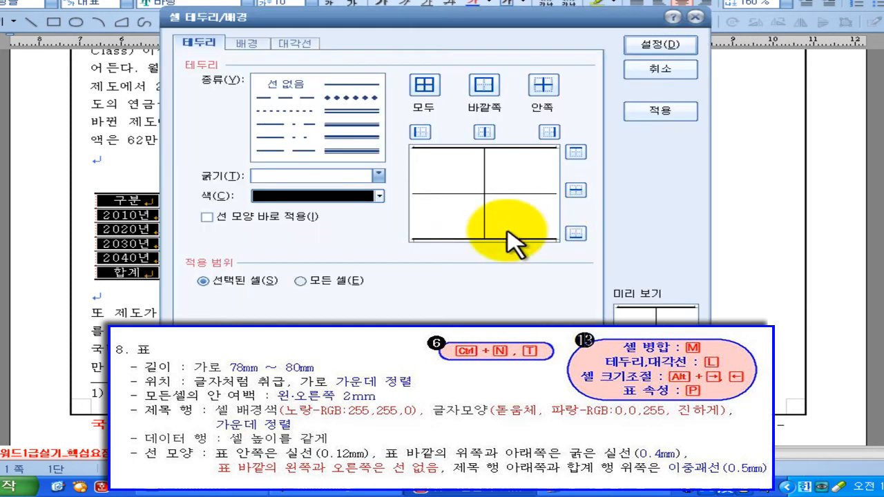
{"action": "left_click", "coordinate": [355, 85]}
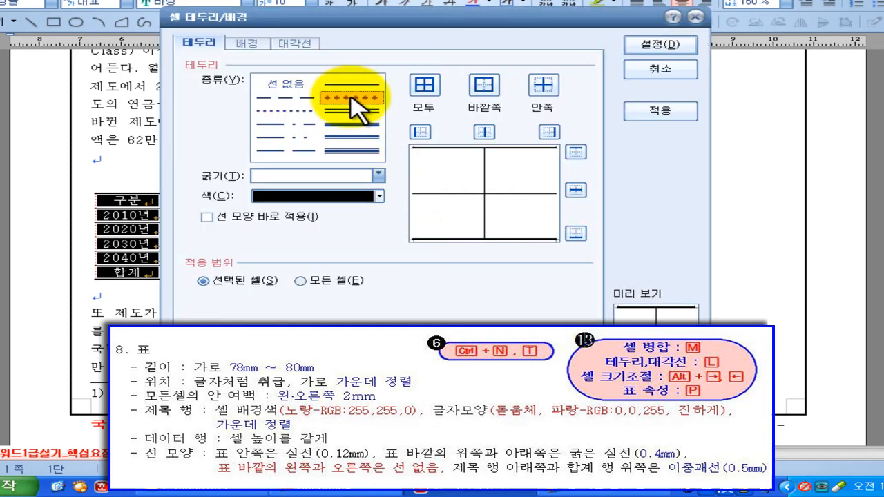
{"action": "left_click", "coordinate": [379, 177]}
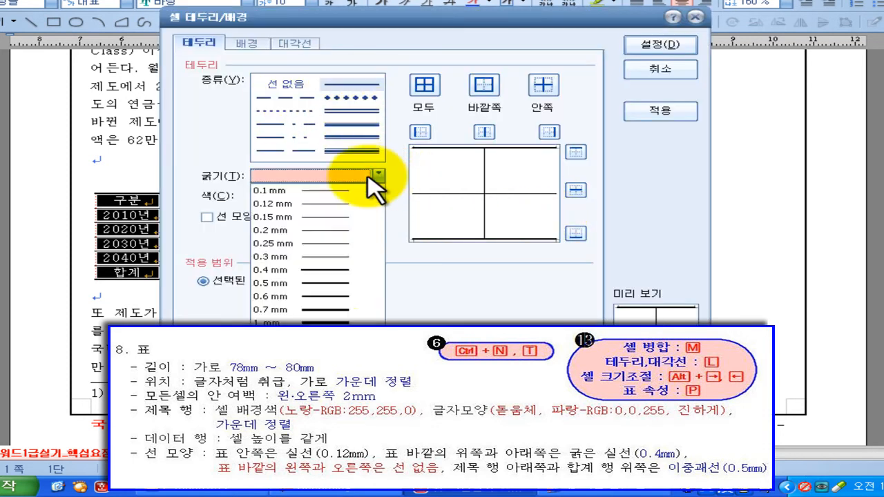
{"action": "left_click", "coordinate": [336, 269]}
{"action": "left_click", "coordinate": [286, 84]}
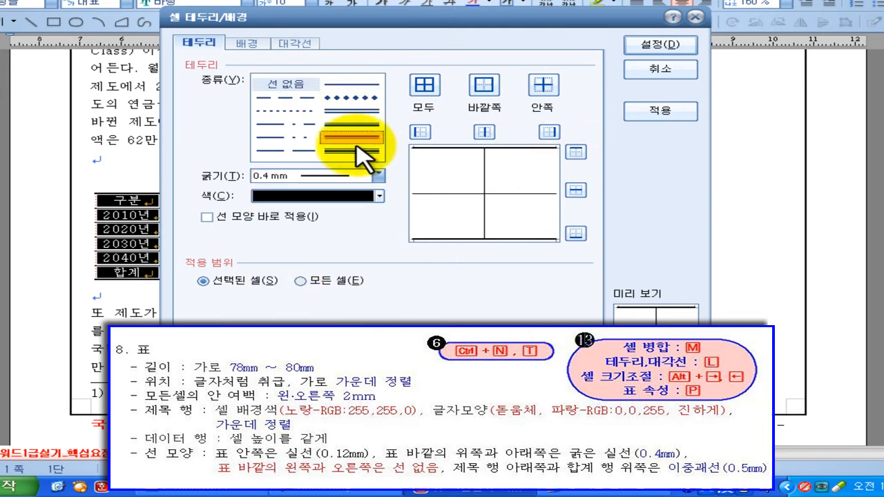
{"action": "left_click", "coordinate": [660, 45]}
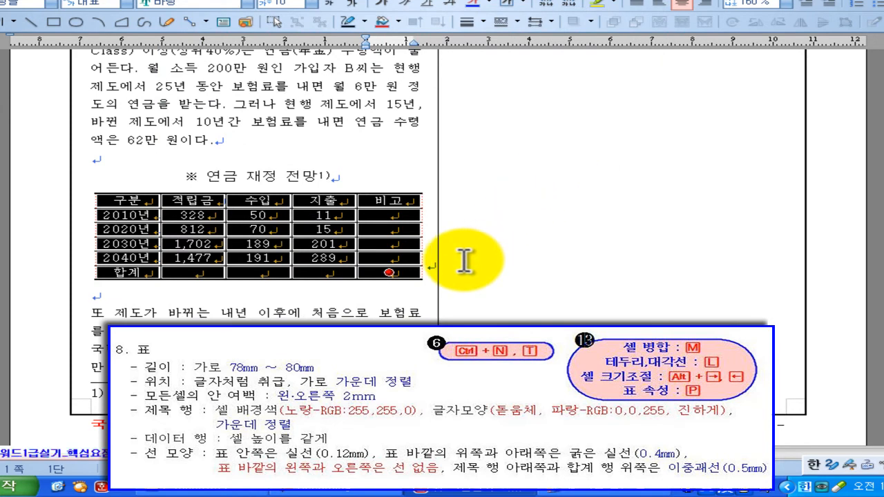
Check the inner margins of all cells in the table properties and equalize the height of the whole table's cells
{"action": "key", "text": "p"}
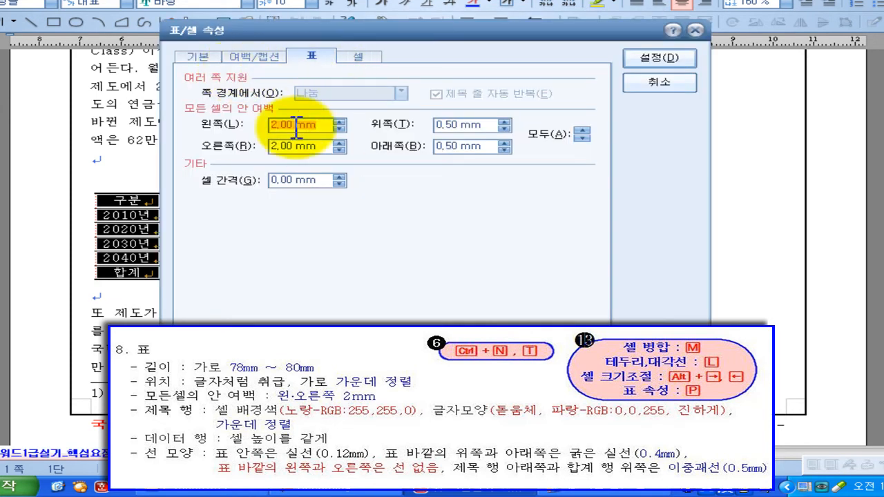
{"action": "left_click", "coordinate": [660, 59]}
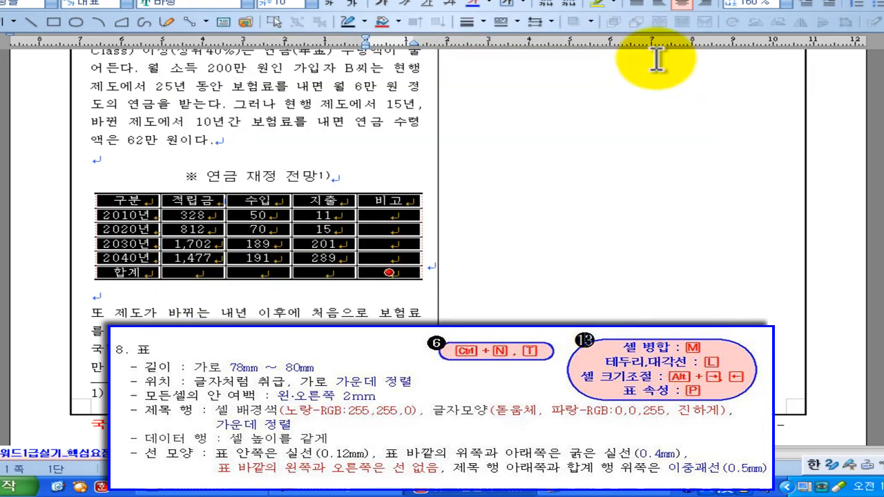
{"action": "left_click", "coordinate": [390, 274]}
{"action": "right_click", "coordinate": [342, 256]}
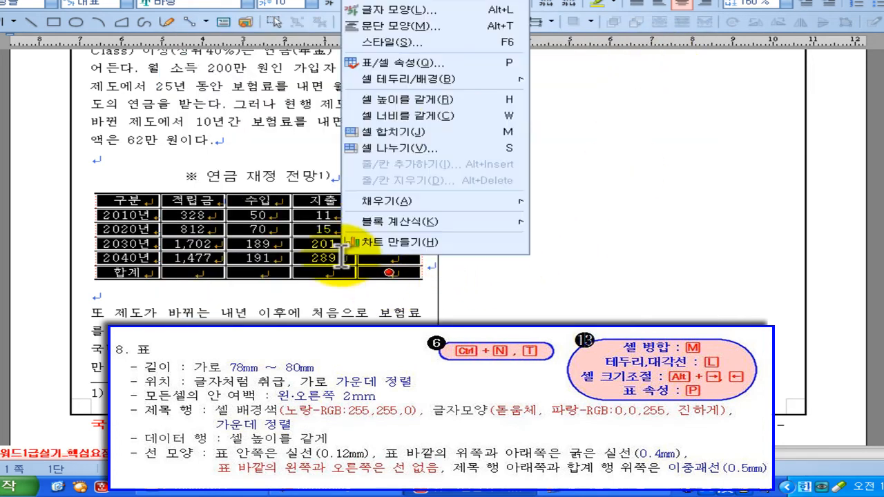
{"action": "left_click", "coordinate": [444, 94]}
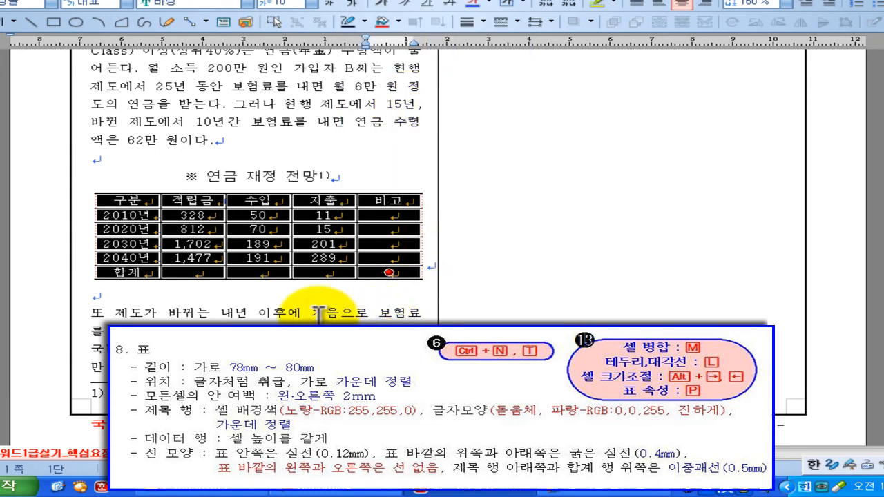
{"action": "left_click", "coordinate": [254, 314]}
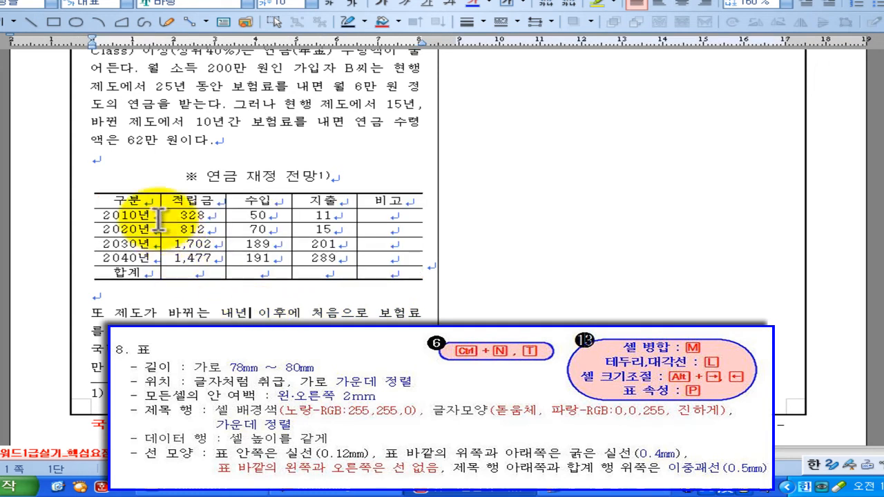
Give the table's header row a 0.5 mm double line along its lower edge
{"action": "left_click_drag", "start_coordinate": [140, 204], "coordinate": [391, 201]}
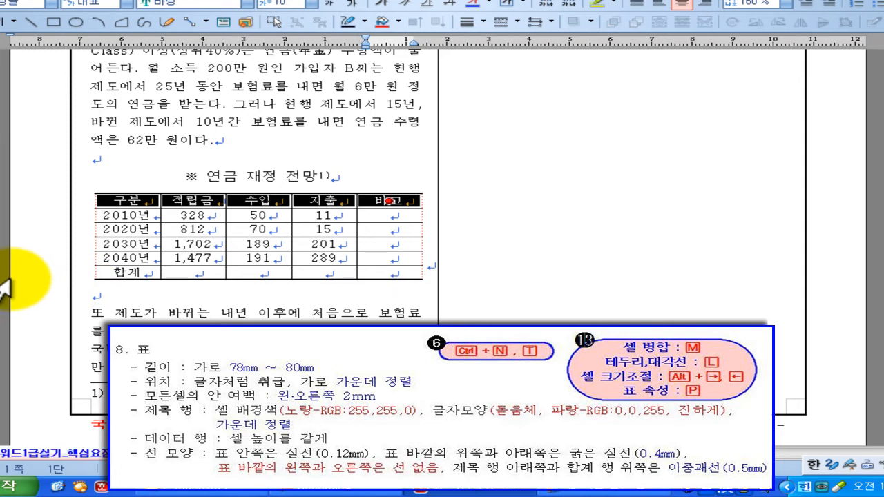
{"action": "key", "text": "l"}
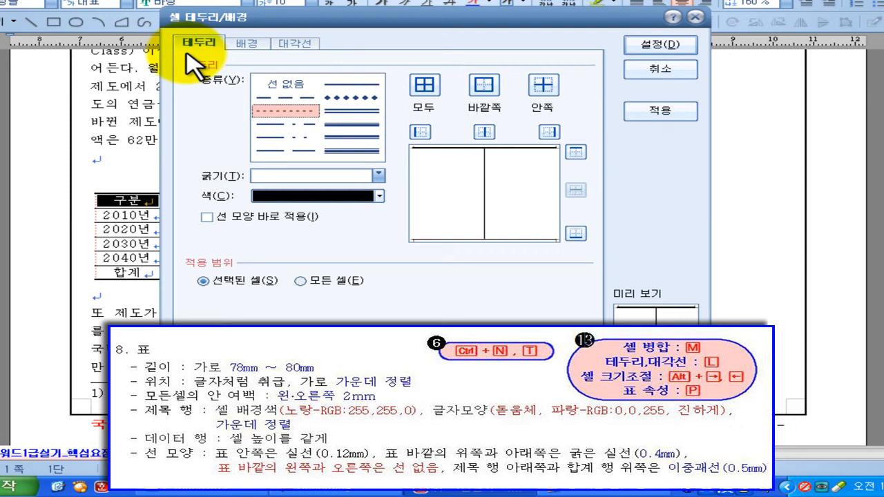
{"action": "left_click", "coordinate": [347, 110]}
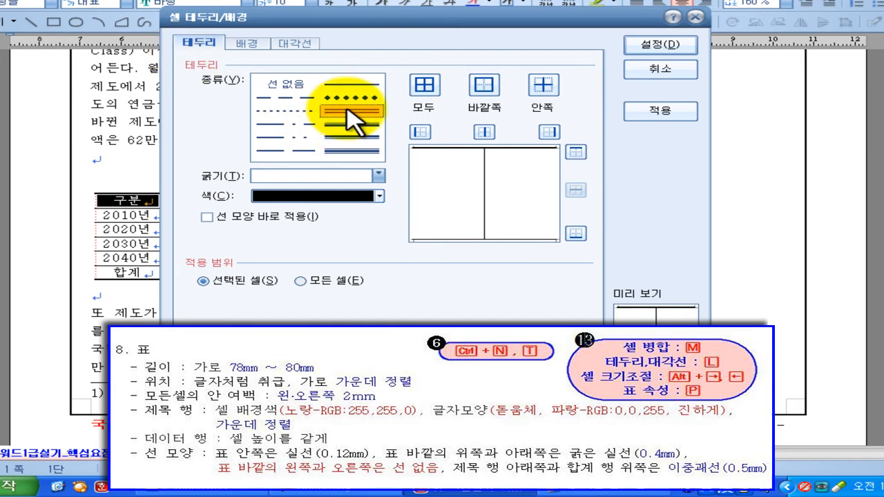
{"action": "left_click", "coordinate": [285, 149]}
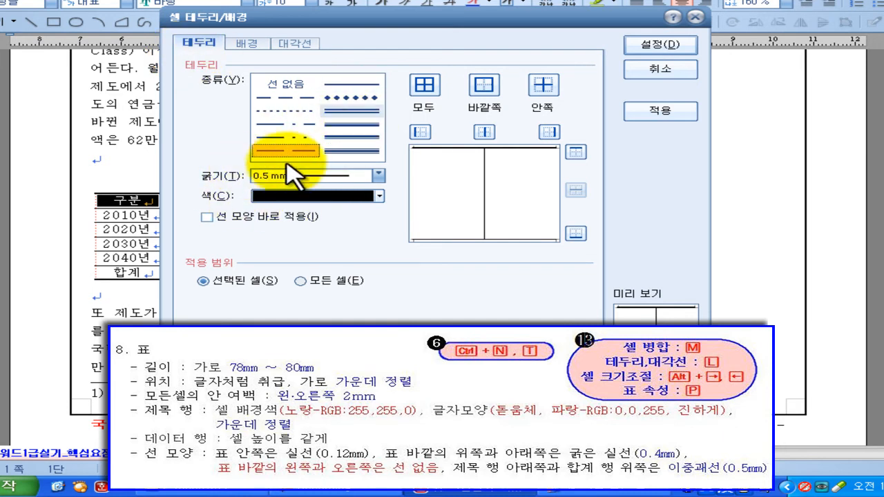
{"action": "left_click", "coordinate": [270, 176]}
{"action": "left_click", "coordinate": [348, 163]}
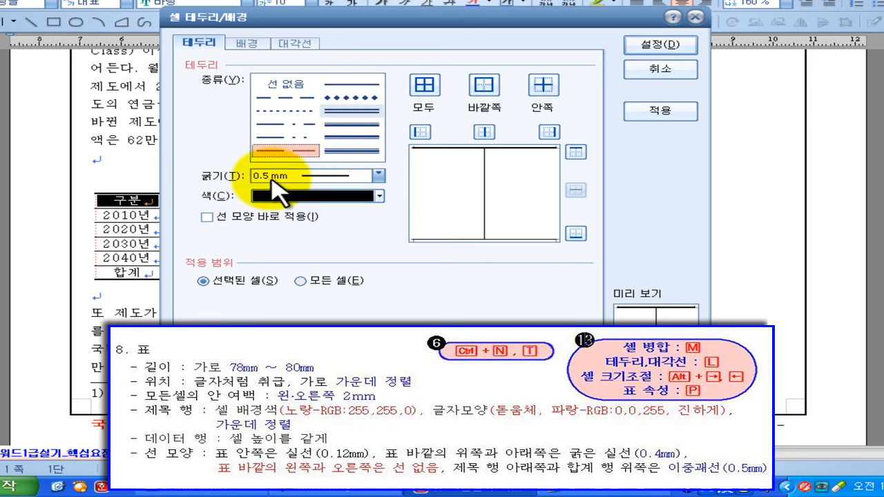
{"action": "left_click", "coordinate": [350, 149]}
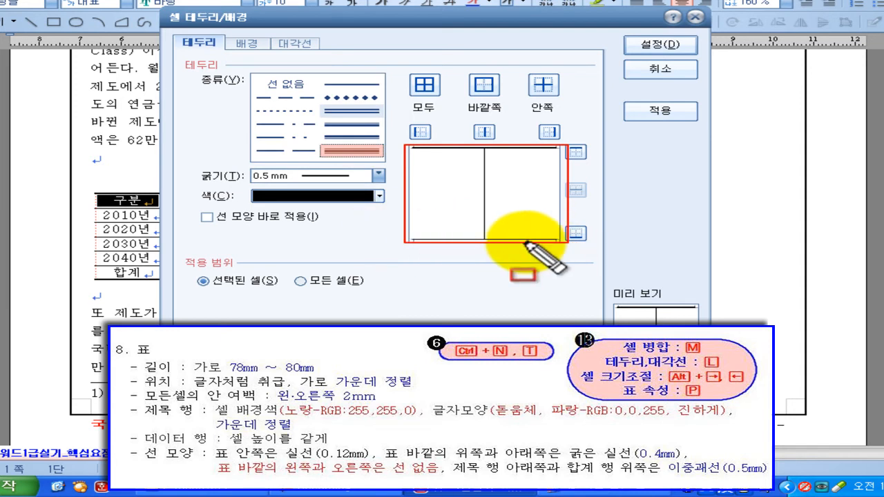
{"action": "left_click", "coordinate": [128, 201]}
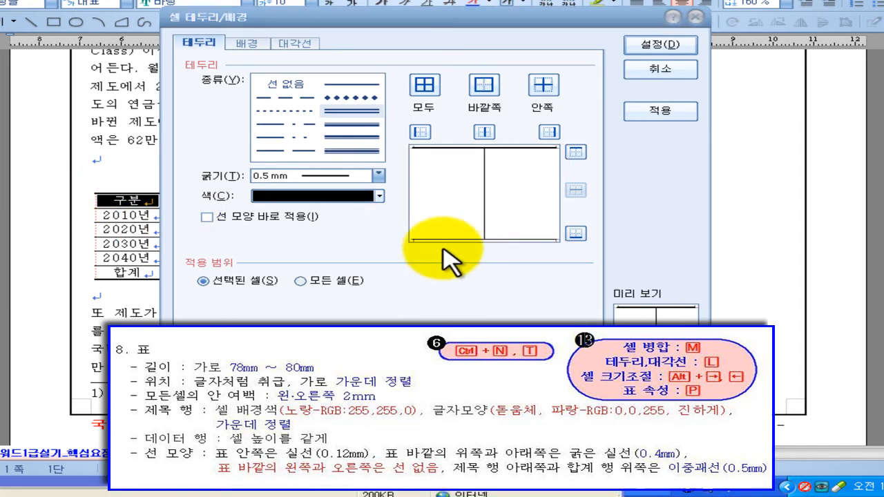
{"action": "left_click", "coordinate": [581, 235]}
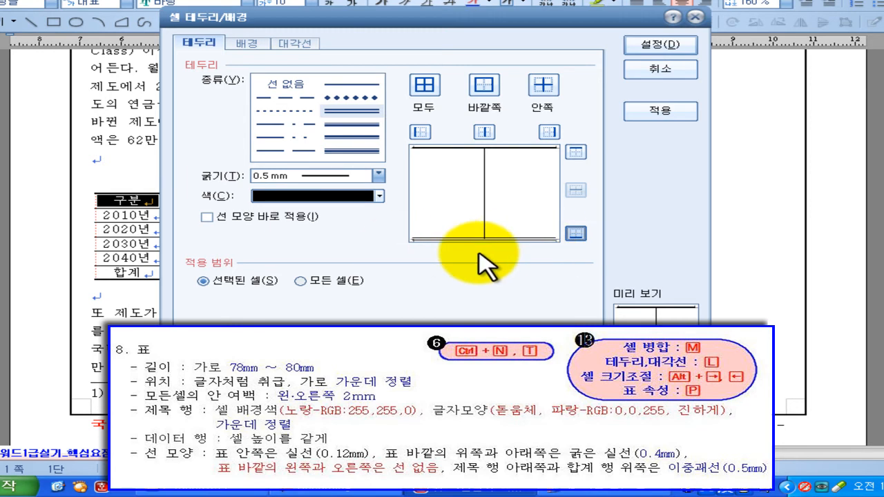
Fill the header row's cells with a yellow background and apply the border and background settings
{"action": "left_click", "coordinate": [283, 83]}
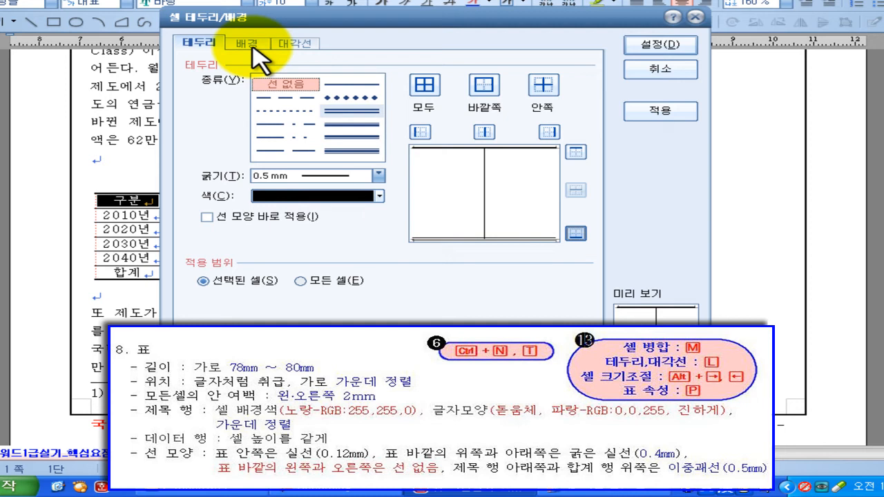
{"action": "left_click", "coordinate": [247, 44]}
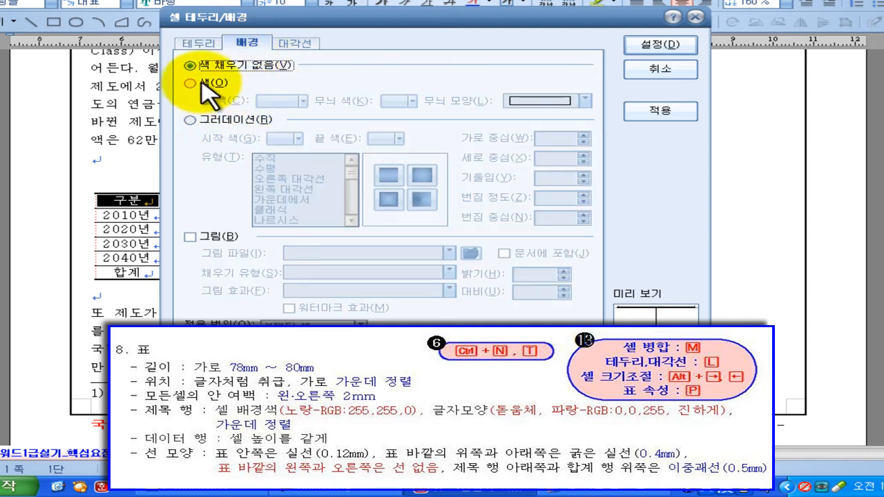
{"action": "left_click", "coordinate": [205, 85]}
{"action": "left_click", "coordinate": [304, 101]}
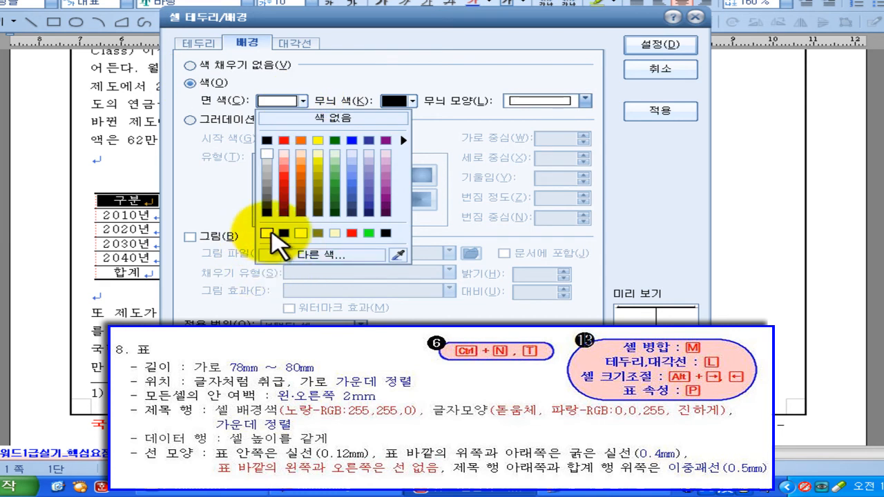
{"action": "left_click", "coordinate": [267, 232]}
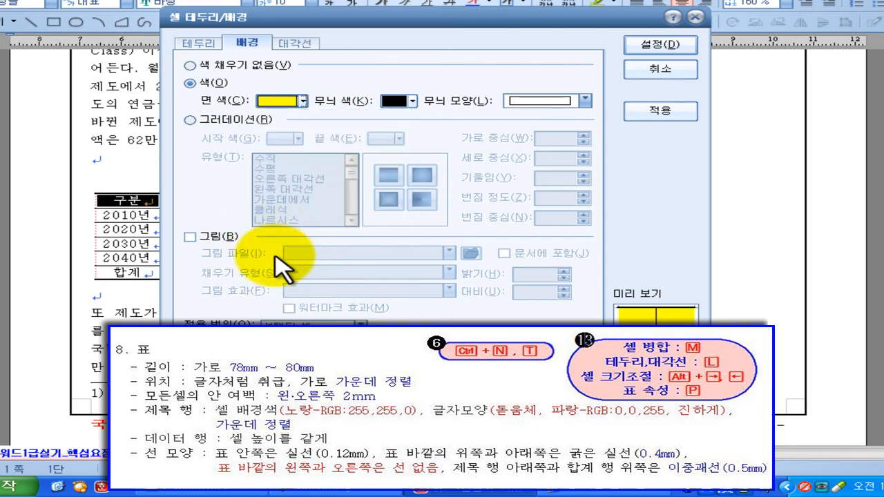
{"action": "left_click", "coordinate": [660, 47]}
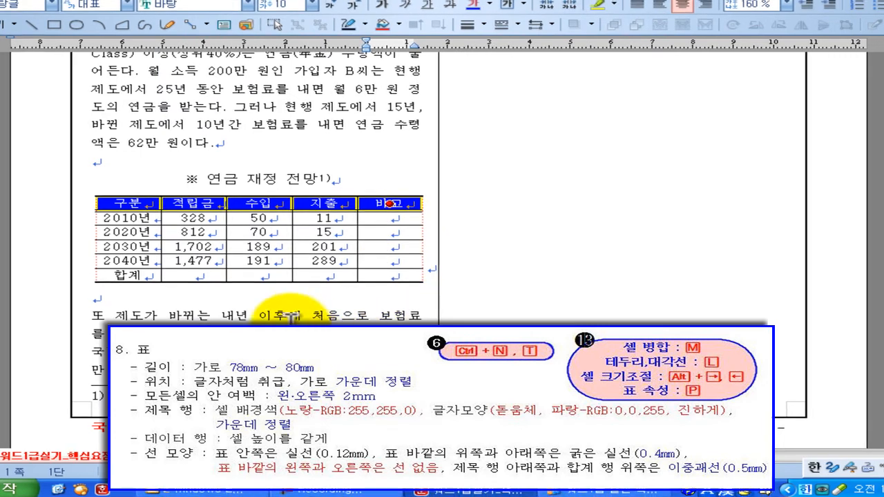
Format the header row's text in bold blue 돋움체
{"action": "left_click", "coordinate": [252, 26]}
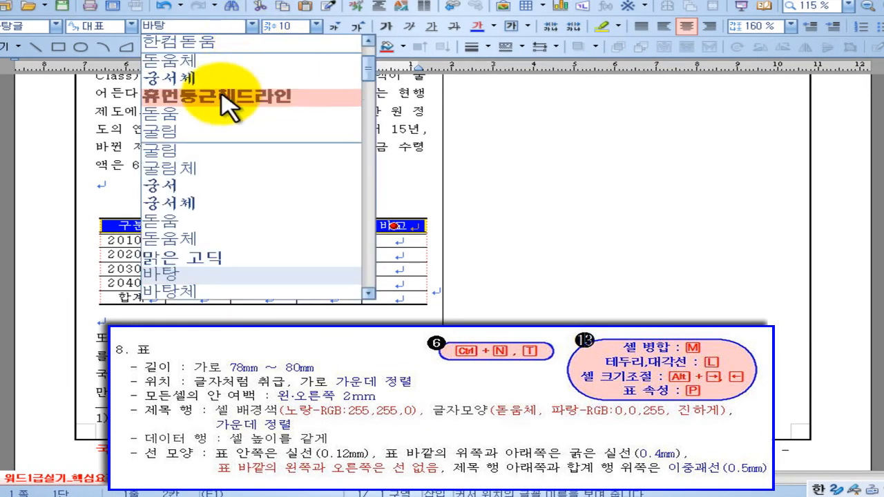
{"action": "left_click", "coordinate": [223, 61]}
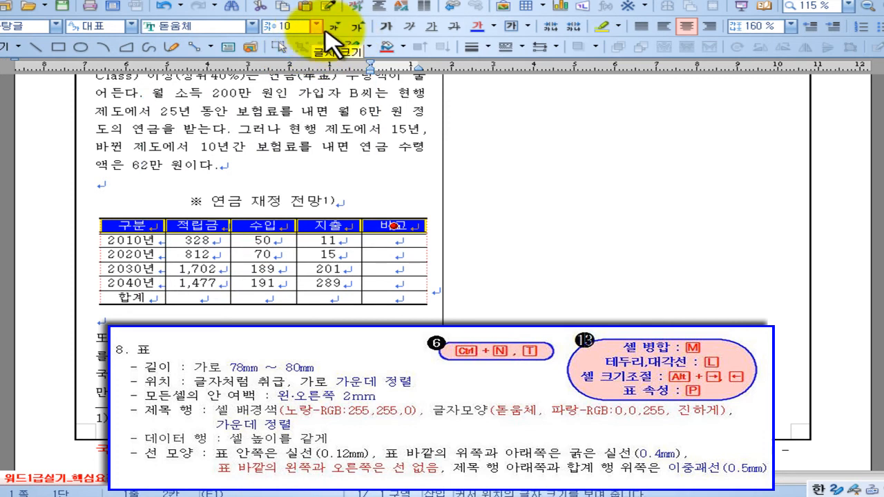
{"action": "left_click", "coordinate": [387, 28]}
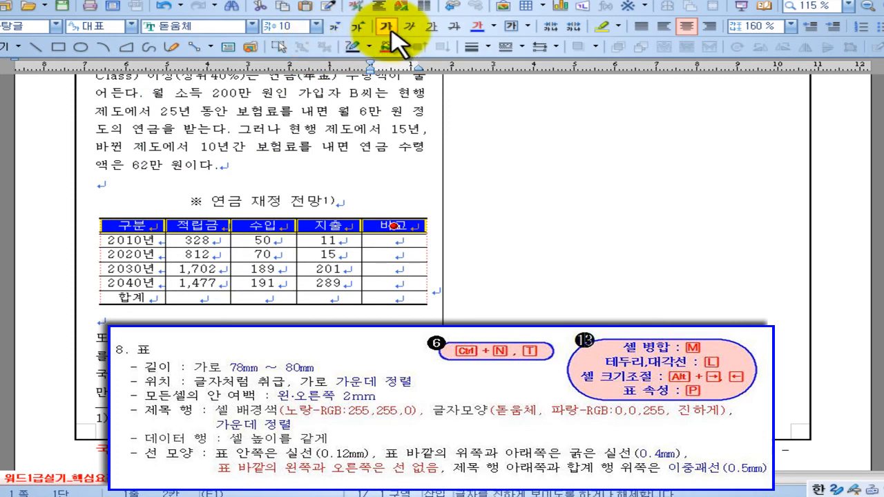
{"action": "left_click", "coordinate": [493, 27]}
{"action": "left_click", "coordinate": [495, 143]}
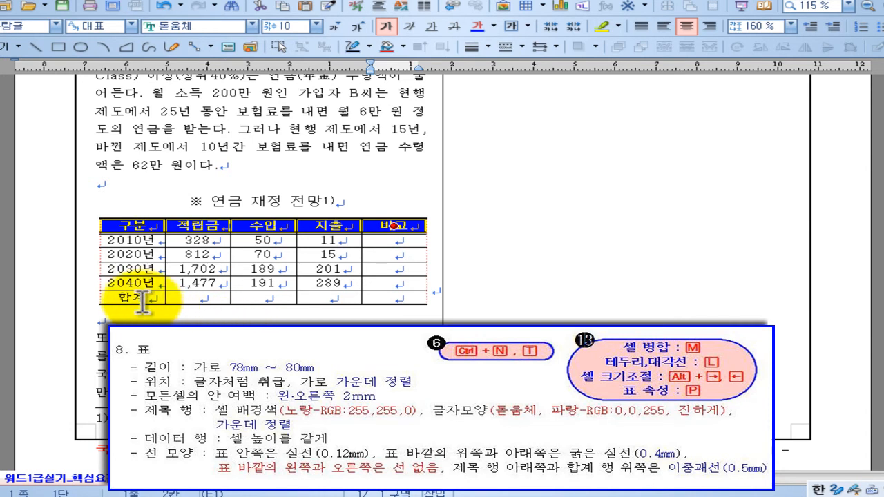
Give the table's total row (합계) a 0.5 mm double line along its upper edge
{"action": "left_click_drag", "start_coordinate": [132, 298], "coordinate": [375, 302]}
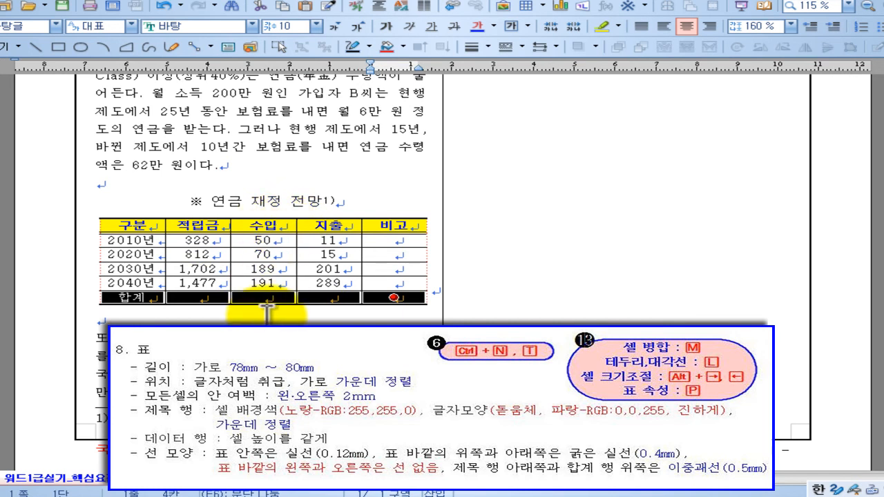
{"action": "key", "text": "l"}
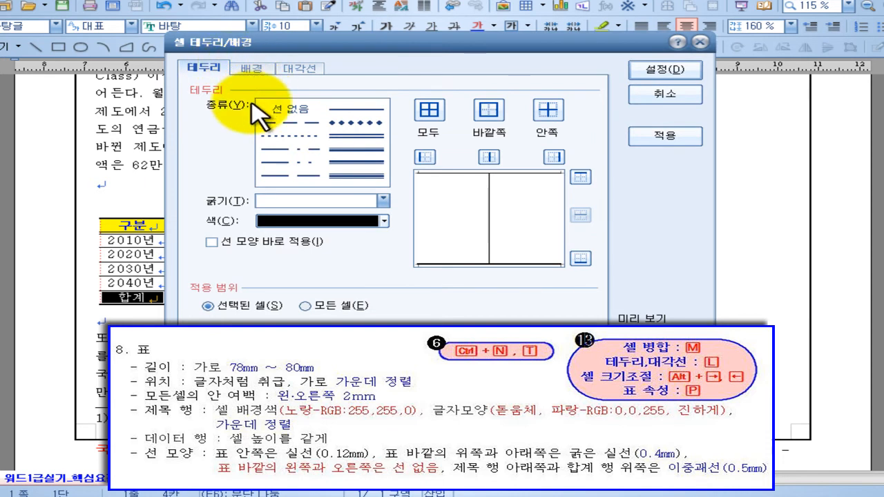
{"action": "left_click", "coordinate": [356, 137]}
{"action": "left_click", "coordinate": [356, 176]}
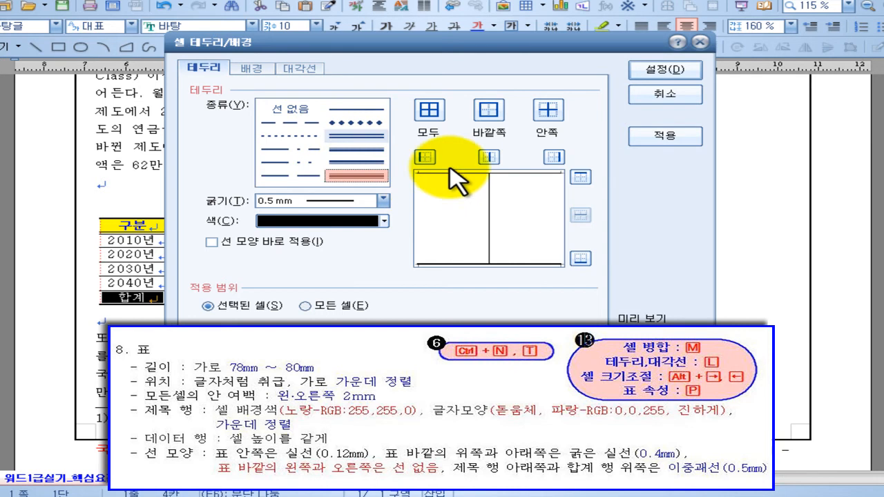
{"action": "left_click", "coordinate": [579, 181]}
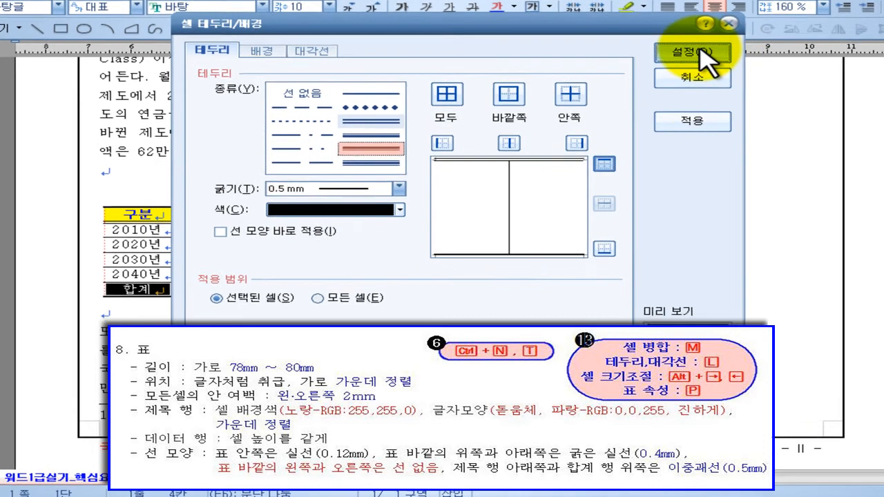
{"action": "left_click", "coordinate": [684, 69]}
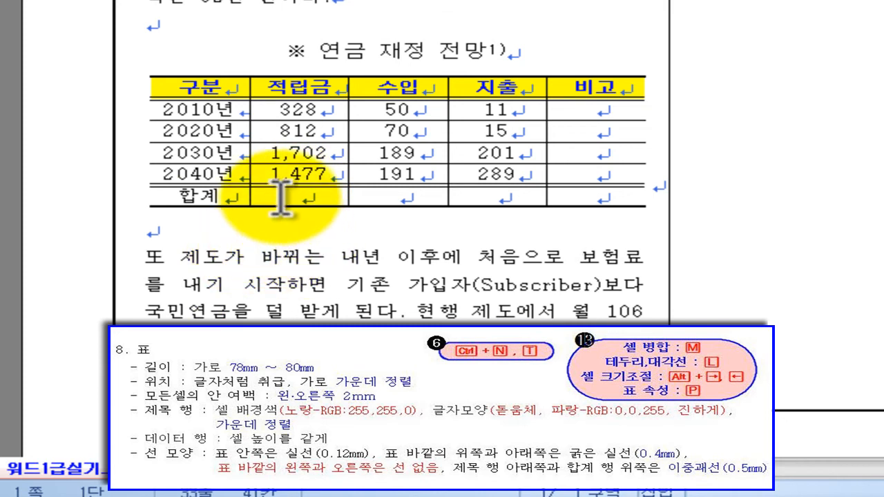
{"action": "mouse_move", "coordinate": [246, 184]}
{"action": "left_mouse_down"}
{"action": "mouse_move", "coordinate": [577, 209]}
{"action": "mouse_move", "coordinate": [551, 209]}
{"action": "left_mouse_up"}
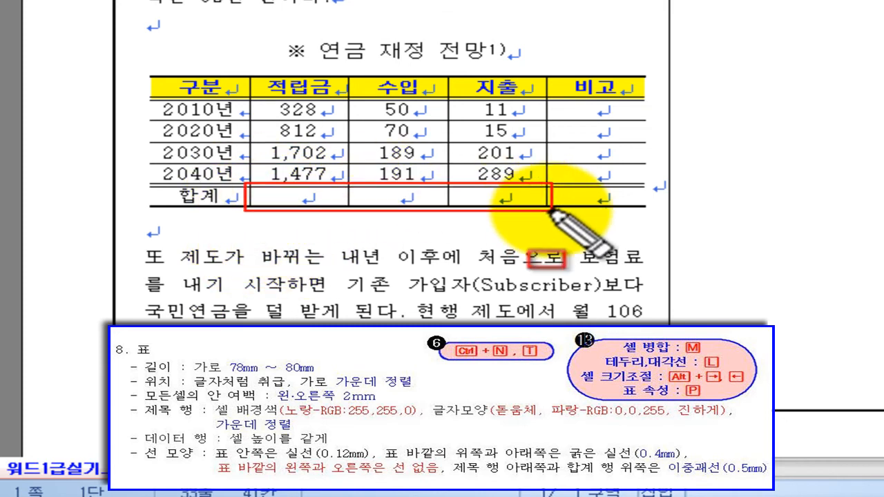
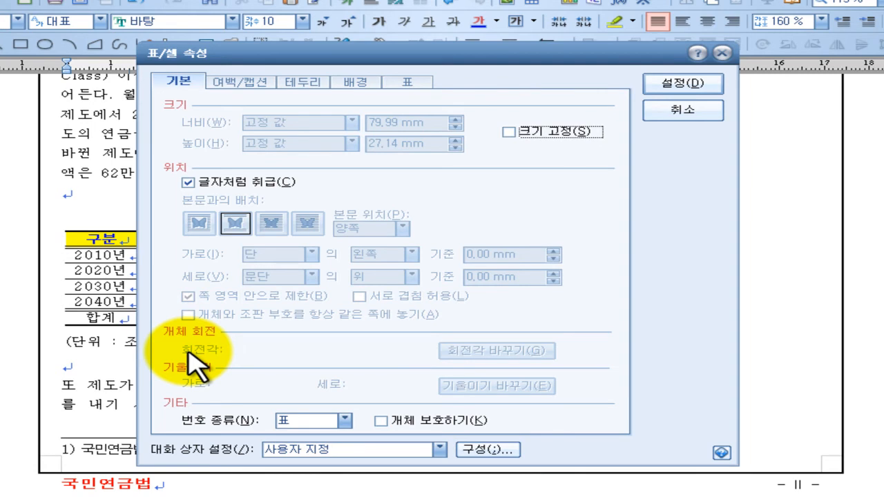
Set the caption position to above the table (위) and right-align the caption text "(단위 : 조 원)"
{"action": "left_click", "coordinate": [250, 86]}
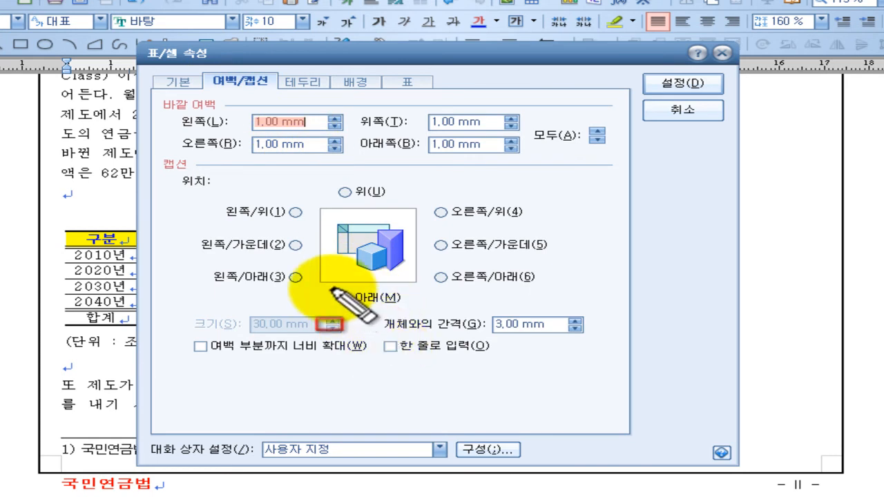
{"action": "left_click_drag", "start_coordinate": [331, 289], "coordinate": [394, 324]}
{"action": "left_click_drag", "start_coordinate": [376, 355], "coordinate": [403, 365]}
{"action": "left_click_drag", "start_coordinate": [322, 184], "coordinate": [540, 237]}
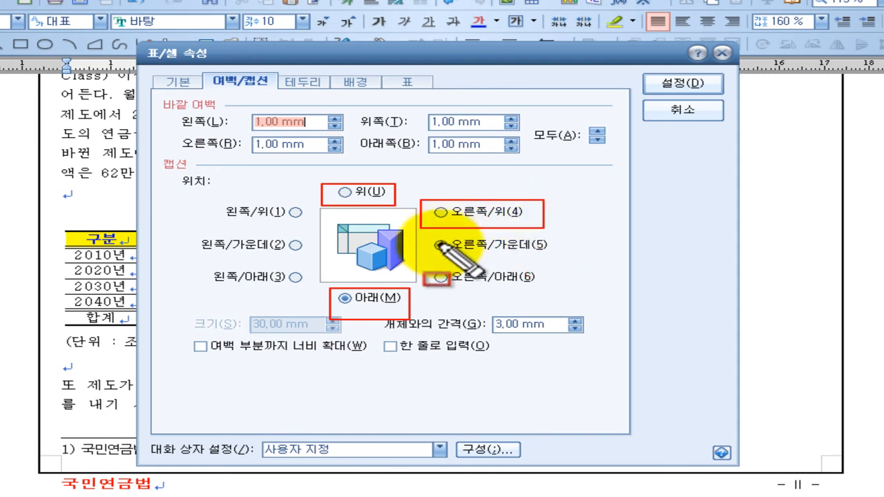
{"action": "left_click_drag", "start_coordinate": [429, 222], "coordinate": [537, 234]}
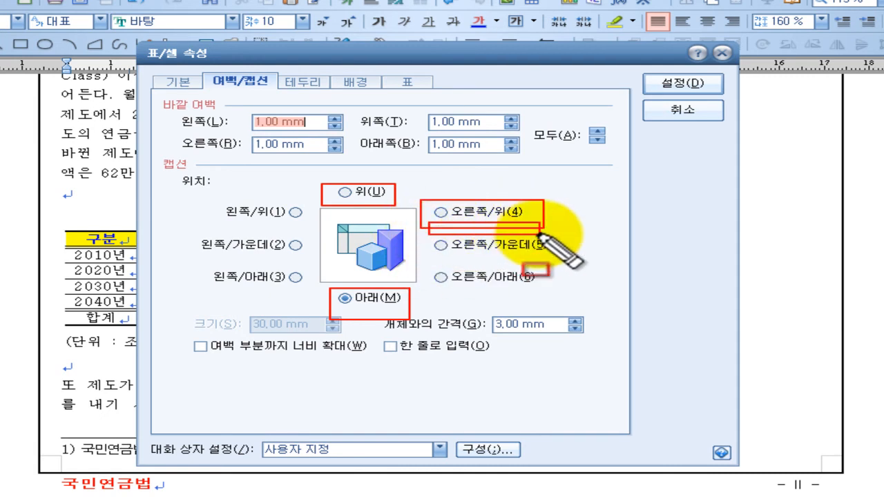
{"action": "left_click_drag", "start_coordinate": [442, 246], "coordinate": [514, 257]}
{"action": "left_click_drag", "start_coordinate": [435, 268], "coordinate": [512, 281]}
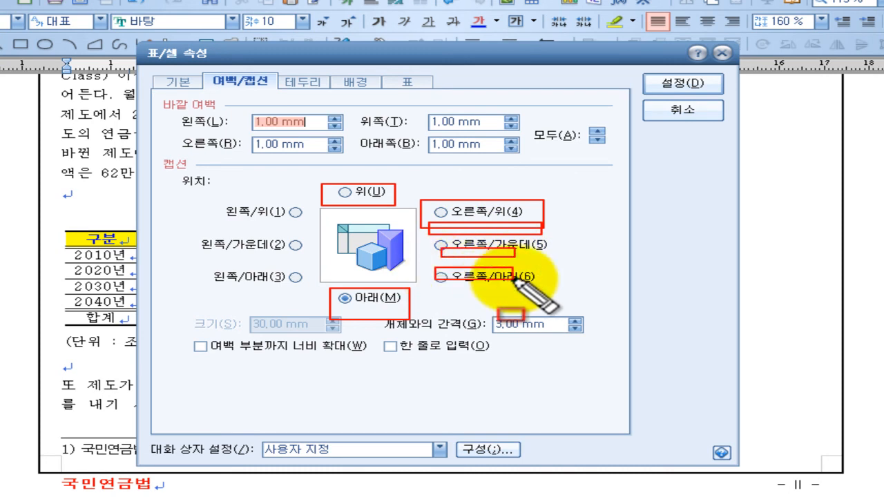
{"action": "key", "text": "Escape"}
{"action": "left_click", "coordinate": [355, 192]}
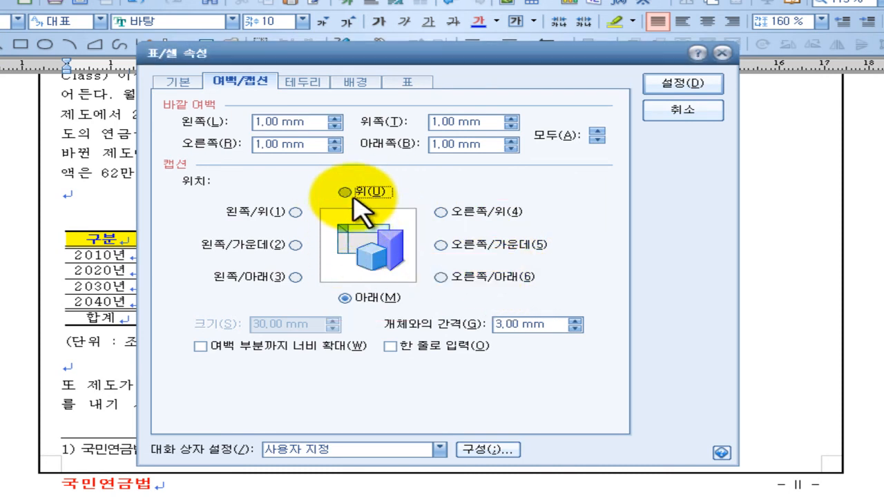
{"action": "left_click", "coordinate": [684, 84]}
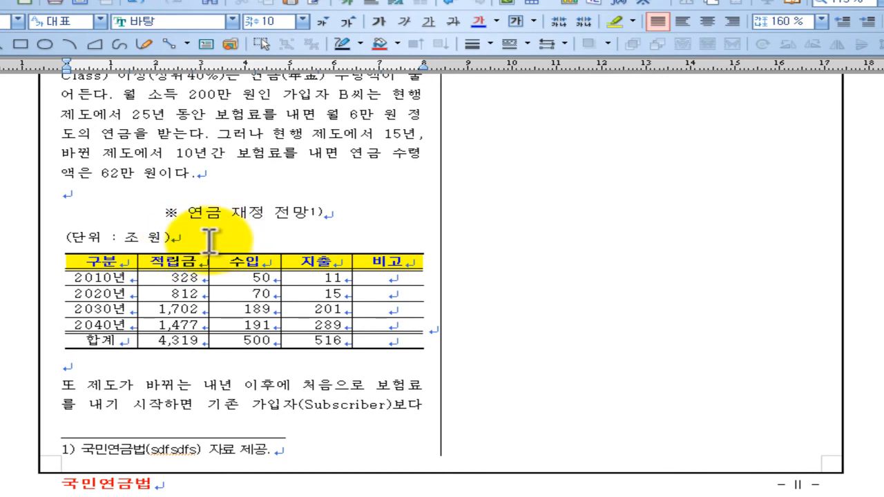
{"action": "key", "text": "ctrl+shift+r"}
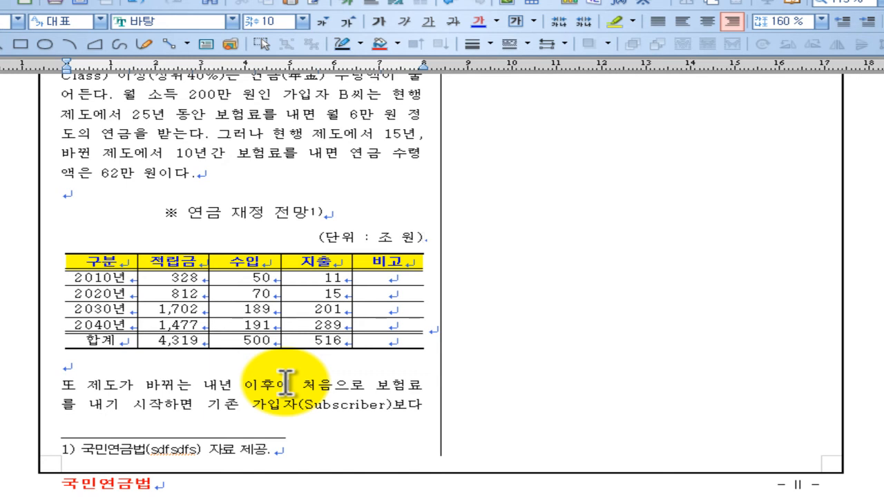
Undo the table's caption, calculation and alignment changes as well as the header and total row formatting
{"action": "key", "text": "ctrl+z"}
{"action": "key", "text": "ctrl+z"}
{"action": "key", "text": "ctrl+z"}
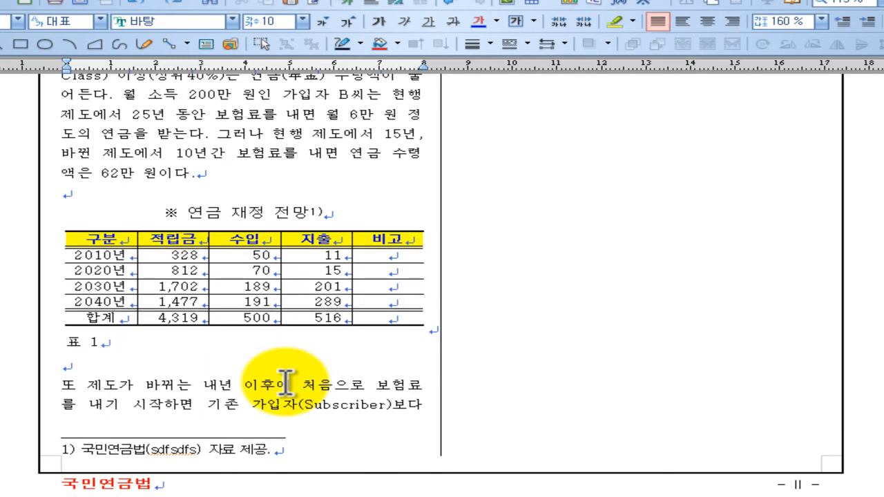
{"action": "key", "text": "ctrl+z"}
{"action": "key", "text": "ctrl+z"}
{"action": "key", "text": "ctrl+z"}
{"action": "key", "text": "ctrl+z"}
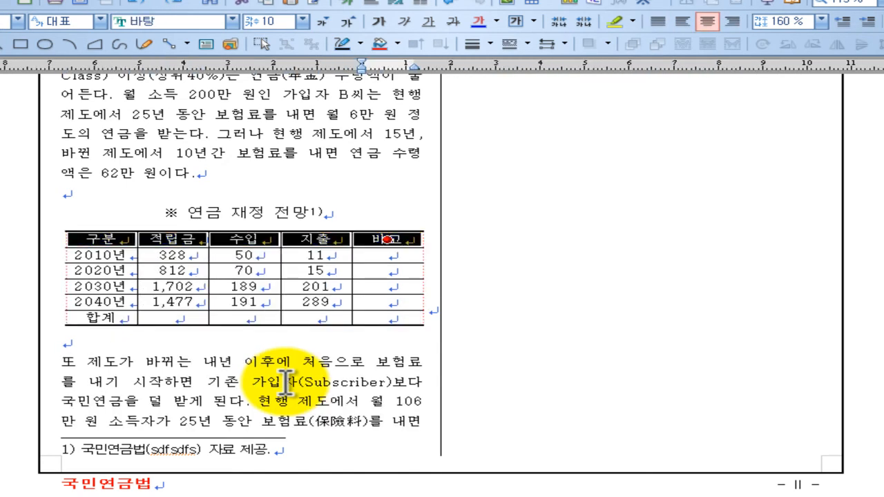
{"action": "key", "text": "shift+Page_Down"}
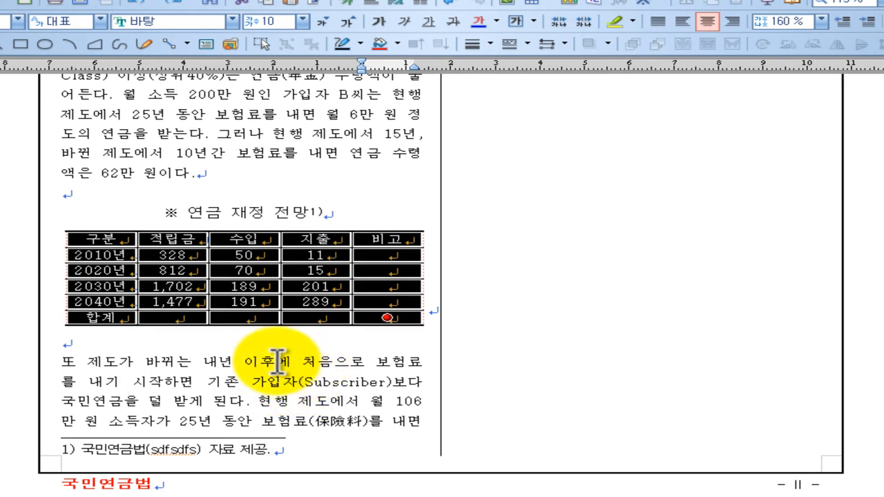
{"action": "left_click", "coordinate": [275, 359]}
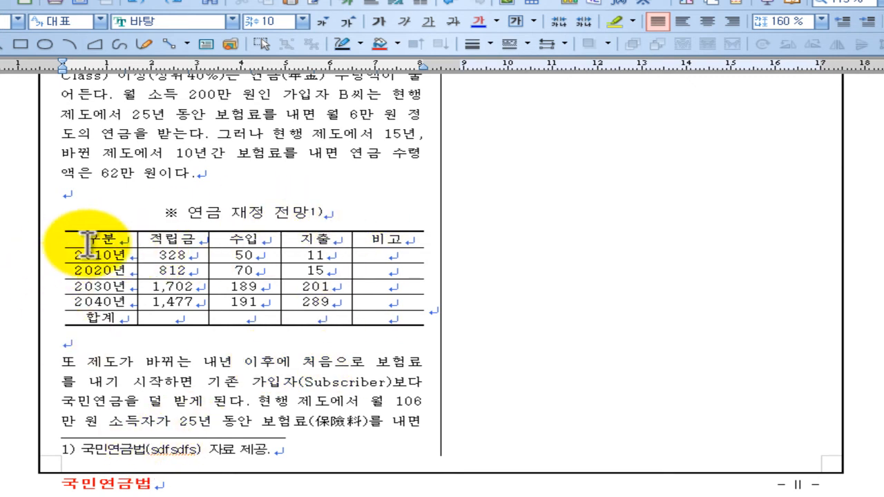
Review the available line types in the cell border settings for all cells of the table
{"action": "left_click_drag", "start_coordinate": [88, 242], "coordinate": [388, 321]}
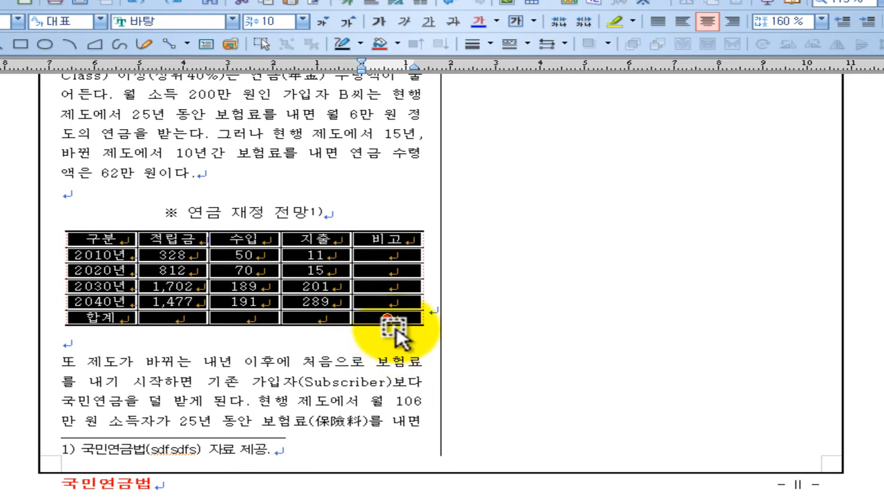
{"action": "key", "text": "l"}
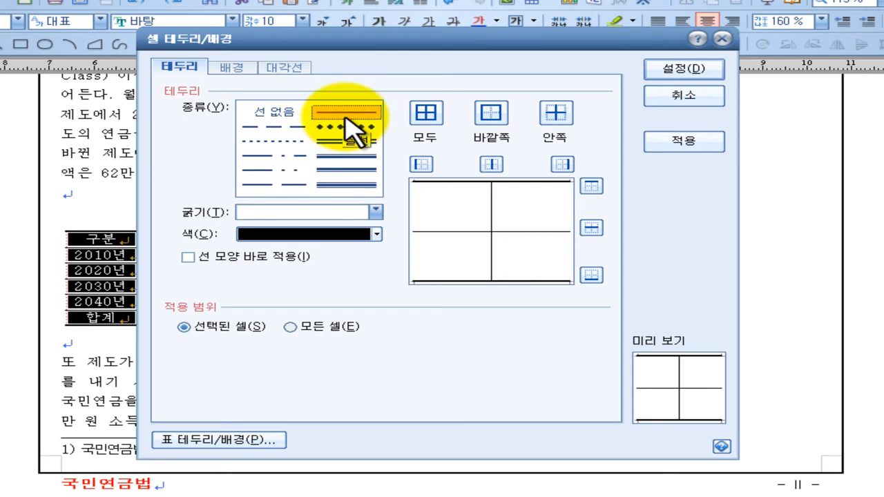
{"action": "left_click", "coordinate": [294, 113]}
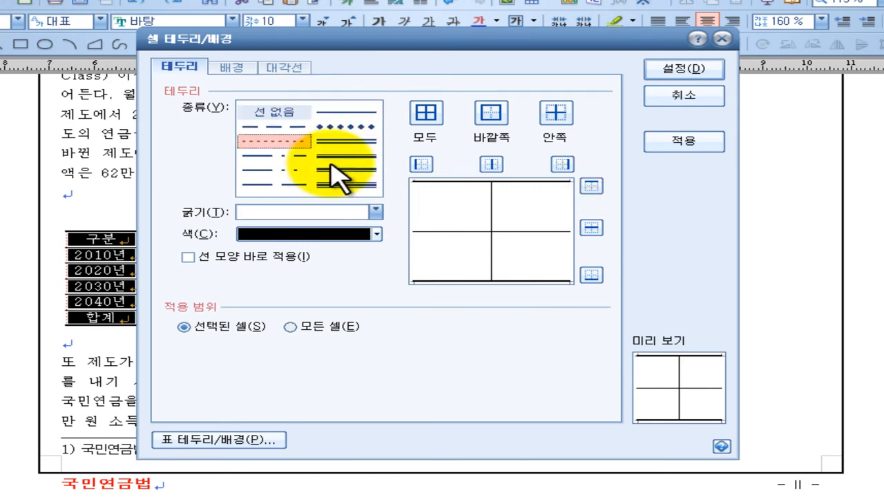
{"action": "left_click", "coordinate": [679, 78]}
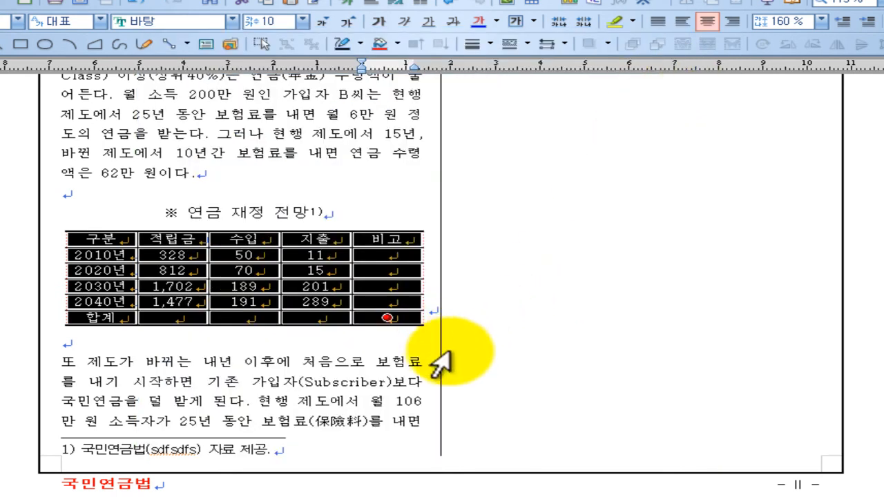
Check the inner margins of all cells in the table properties and make the whole table's cell heights equal
{"action": "key", "text": "p"}
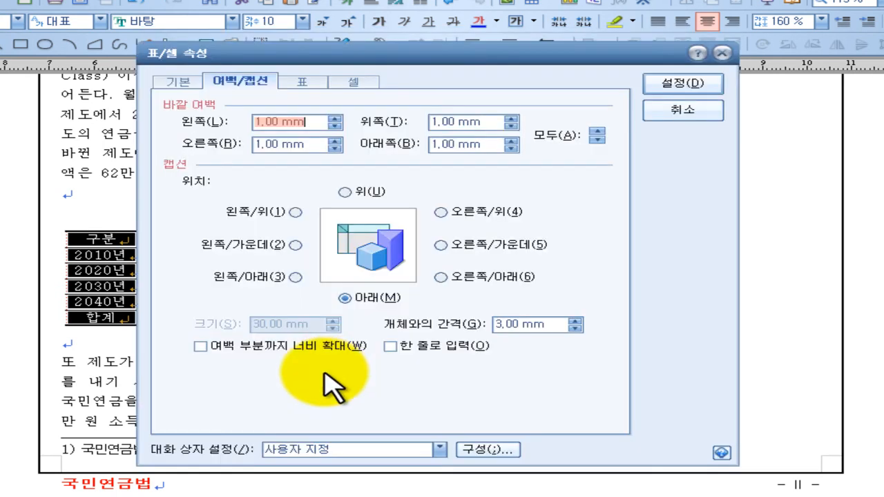
{"action": "left_click", "coordinate": [295, 84]}
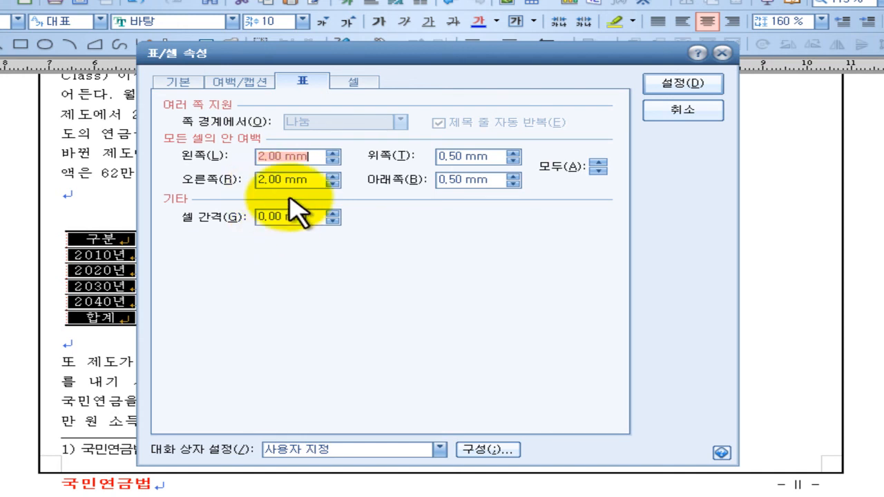
{"action": "left_click", "coordinate": [680, 84]}
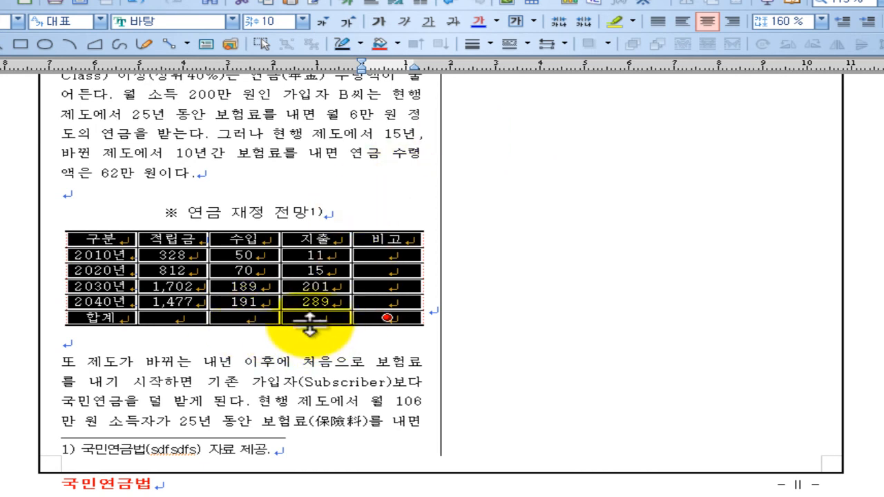
{"action": "right_click", "coordinate": [325, 311]}
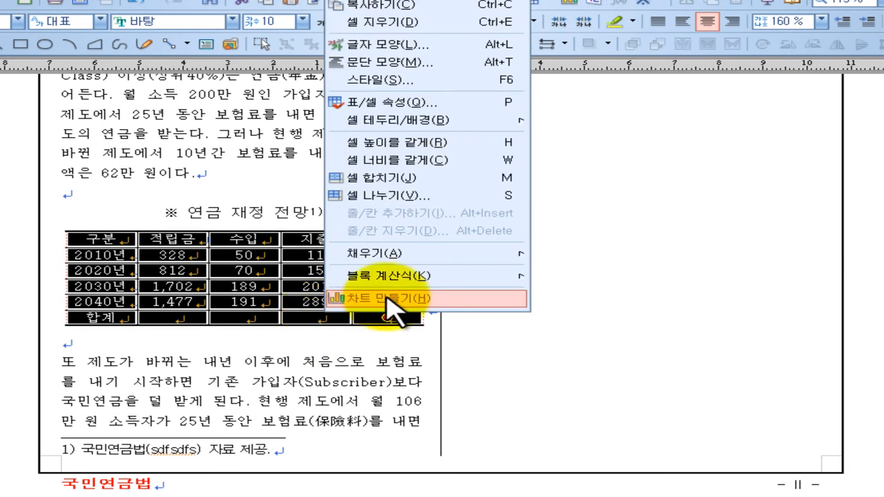
{"action": "left_click", "coordinate": [431, 143]}
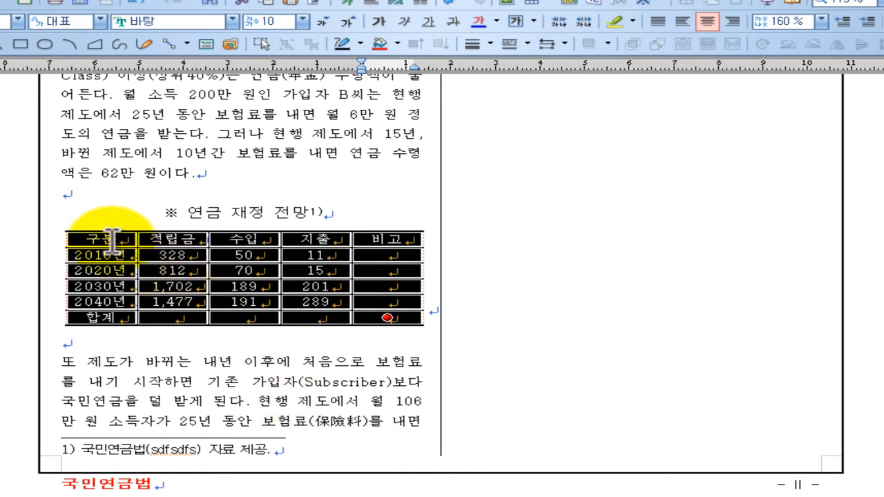
Set a 0.5 mm double line along the lower edge of the table's header row
{"action": "left_click_drag", "start_coordinate": [111, 238], "coordinate": [392, 238]}
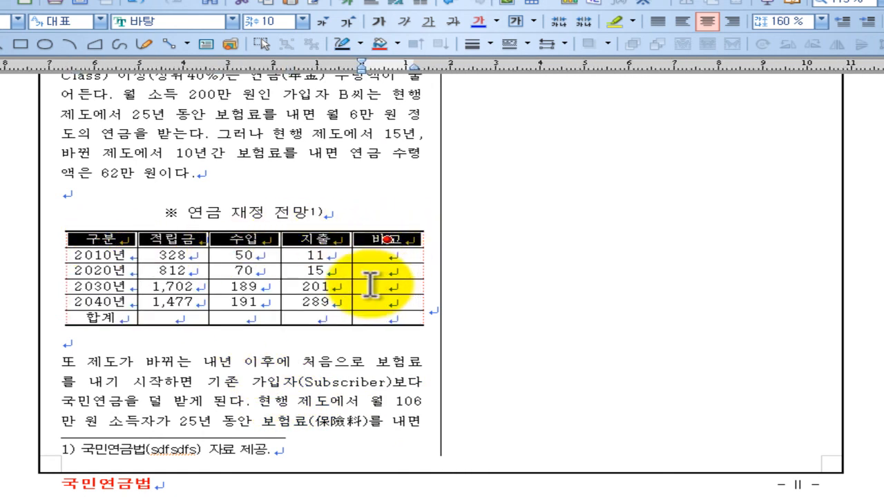
{"action": "key", "text": "l"}
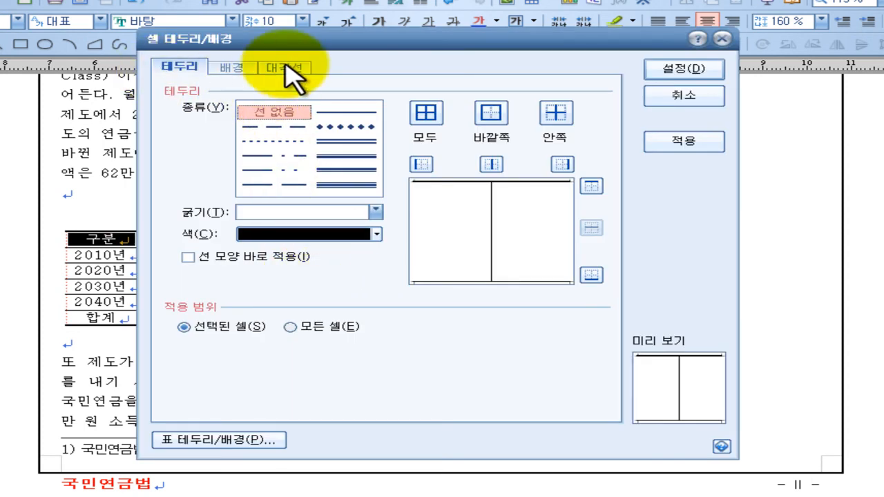
{"action": "left_click", "coordinate": [349, 185]}
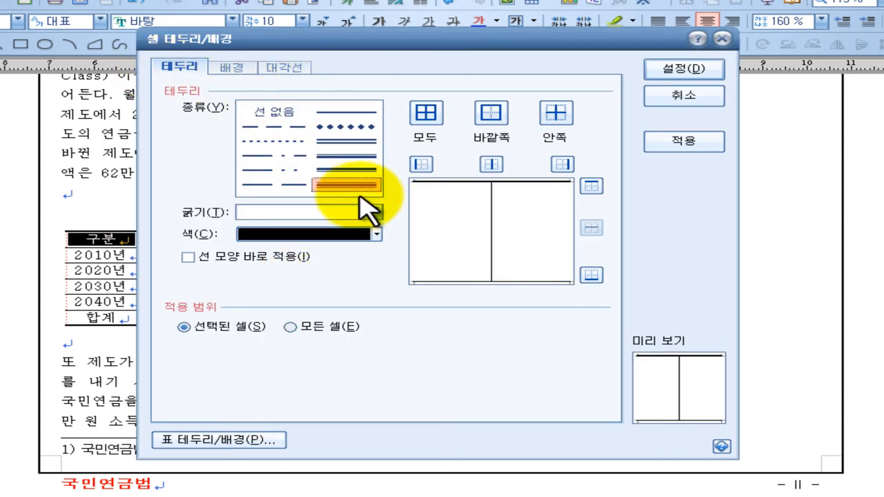
{"action": "left_click", "coordinate": [364, 141]}
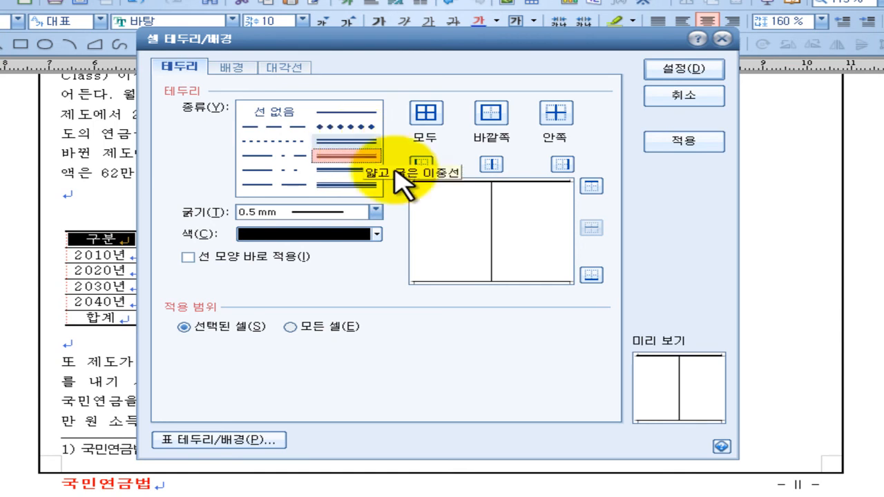
{"action": "left_click", "coordinate": [591, 275]}
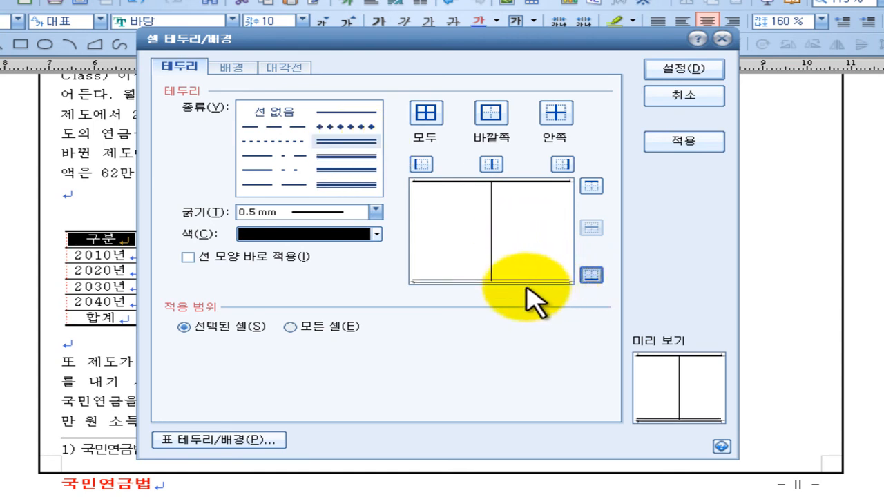
Set a yellow background fill for the header row's cells and apply the border and background settings
{"action": "left_click", "coordinate": [242, 67]}
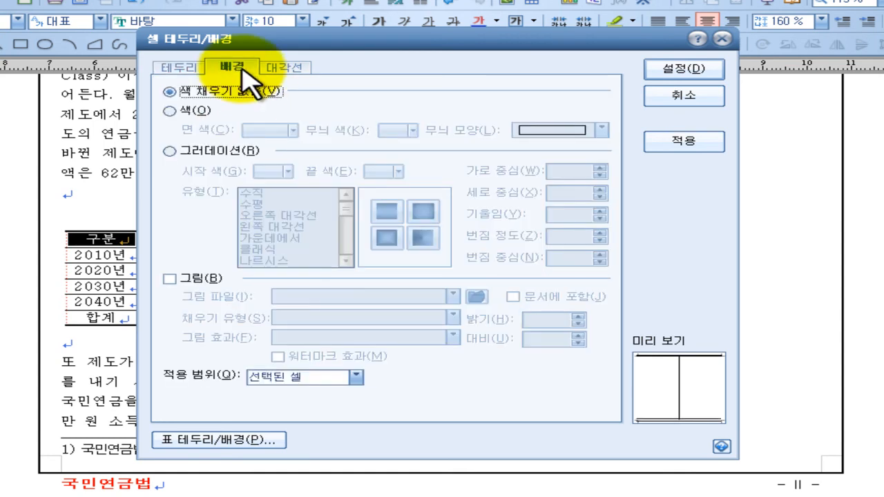
{"action": "left_click", "coordinate": [170, 111]}
{"action": "left_click", "coordinate": [280, 129]}
{"action": "left_click", "coordinate": [283, 280]}
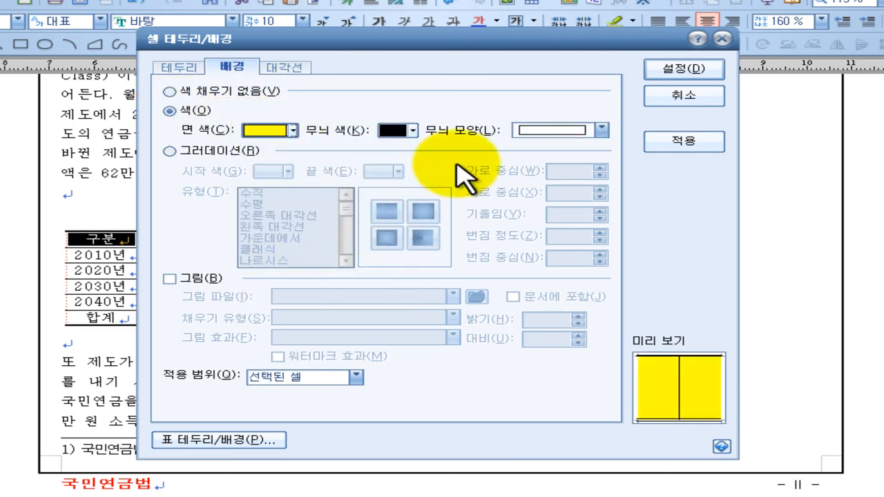
{"action": "left_click", "coordinate": [676, 70]}
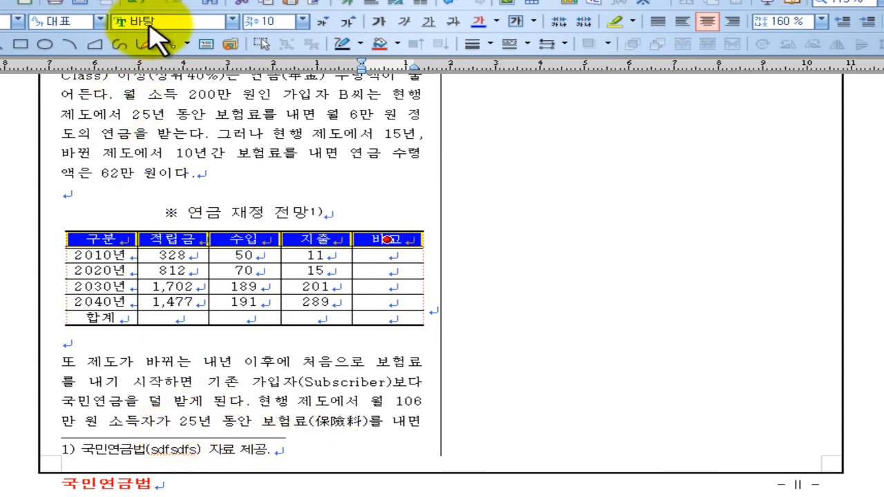
Set the header row's text to the 돋움체 font and make it bold
{"action": "left_click", "coordinate": [233, 21]}
{"action": "left_click", "coordinate": [228, 58]}
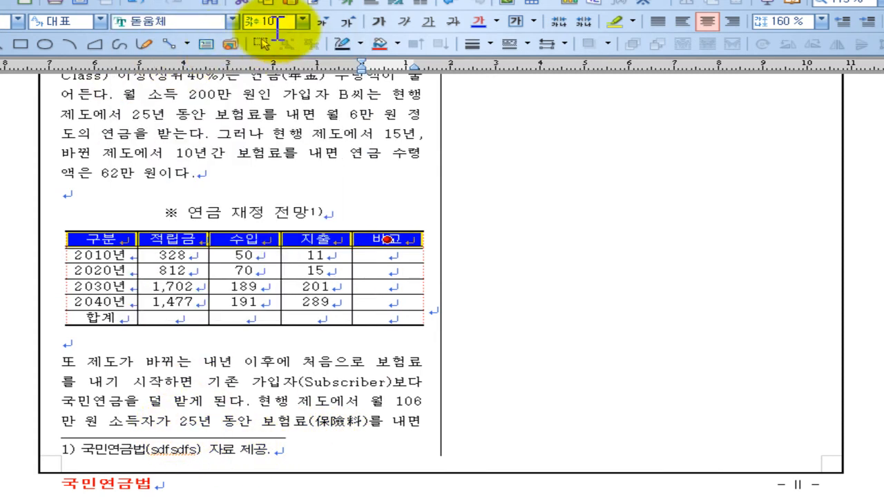
{"action": "left_click", "coordinate": [380, 22]}
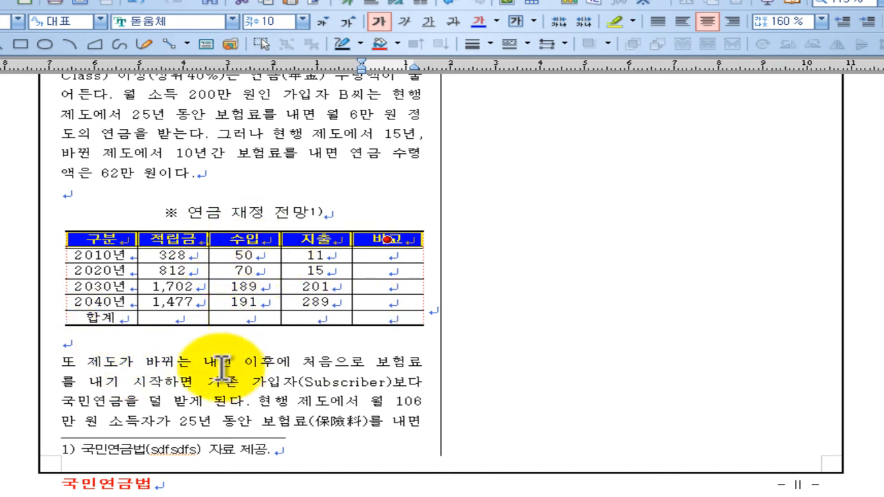
{"action": "left_click_drag", "start_coordinate": [112, 316], "coordinate": [373, 324]}
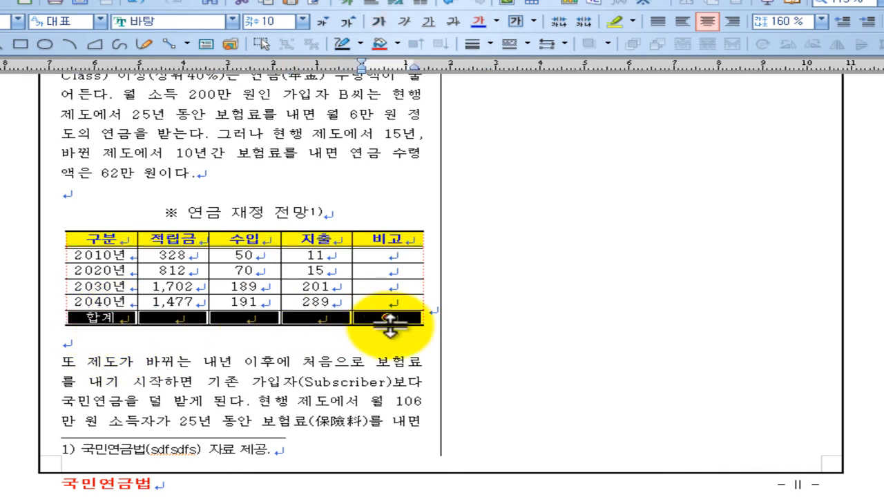
{"action": "key", "text": "l"}
{"action": "left_click", "coordinate": [359, 142]}
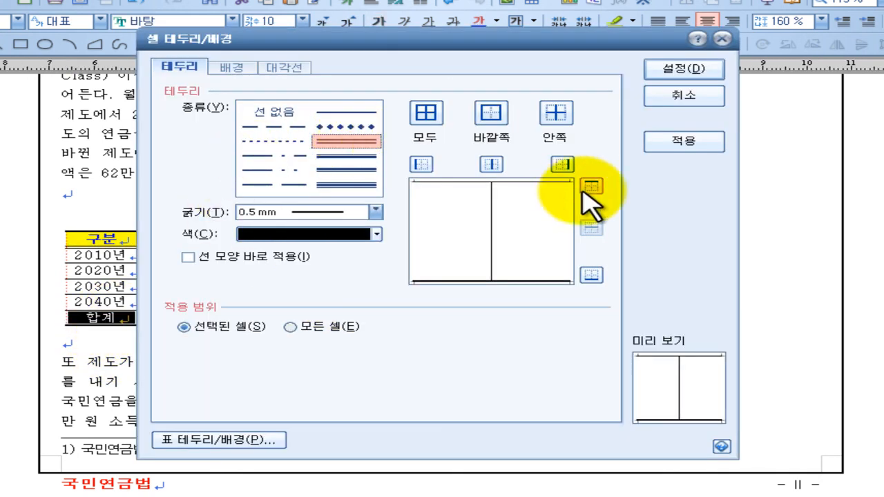
{"action": "left_click", "coordinate": [590, 186]}
{"action": "left_click", "coordinate": [235, 67]}
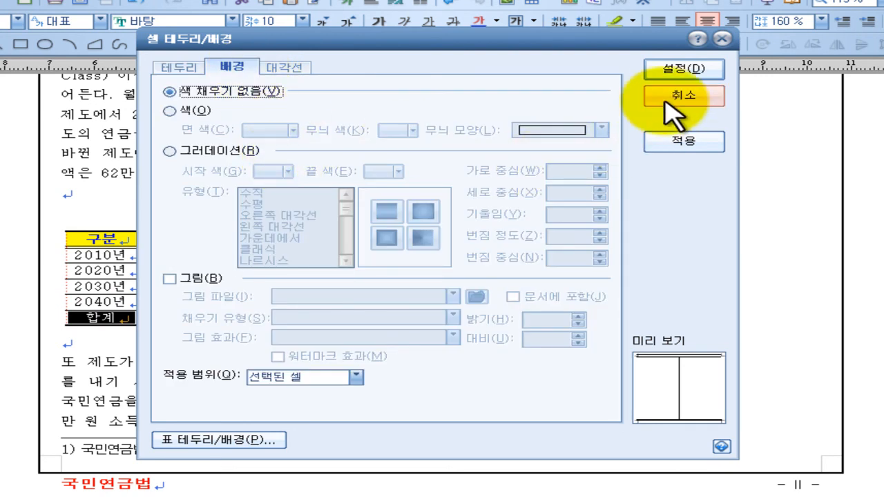
{"action": "left_click", "coordinate": [684, 95]}
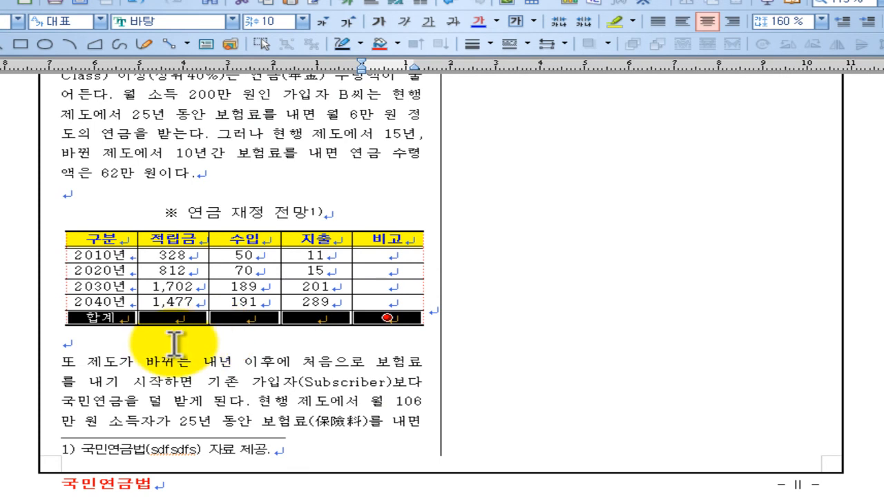
{"action": "left_click", "coordinate": [175, 344]}
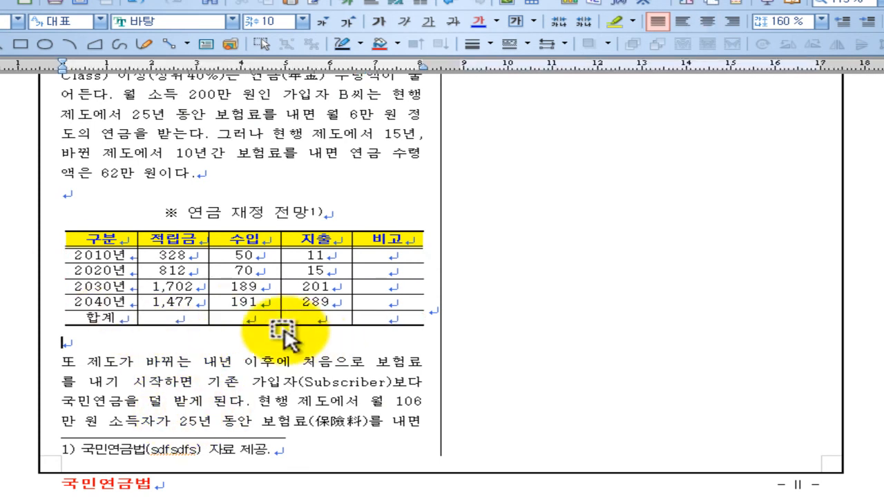
Calculate block sums for the 적립금, 수입 and 지출 columns in the table's 합계 row
{"action": "left_click_drag", "start_coordinate": [185, 254], "coordinate": [349, 319]}
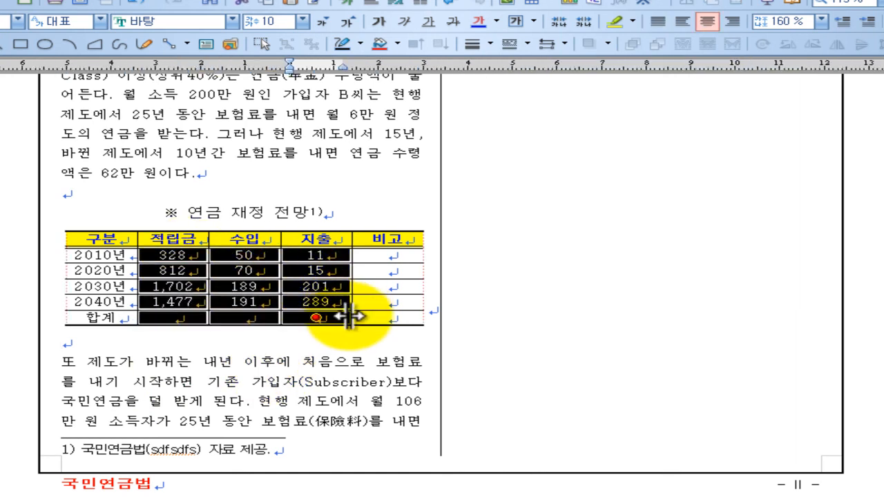
{"action": "right_click", "coordinate": [187, 325]}
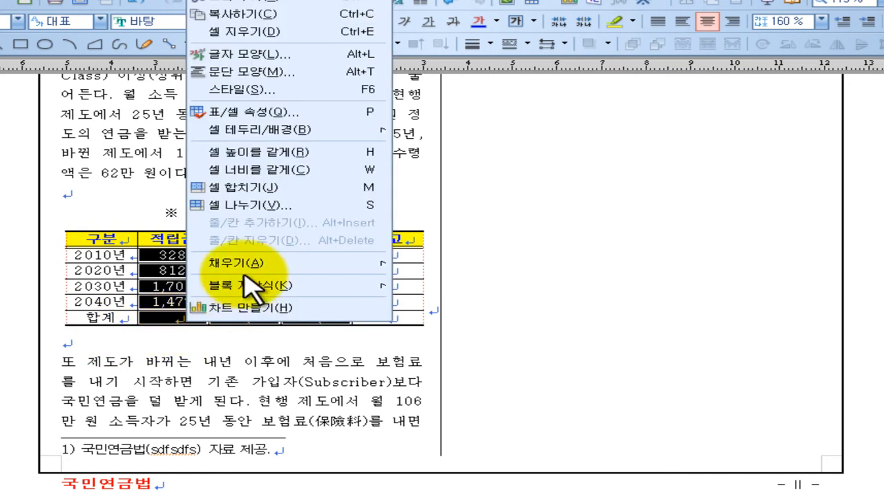
{"action": "mouse_move", "coordinate": [346, 286]}
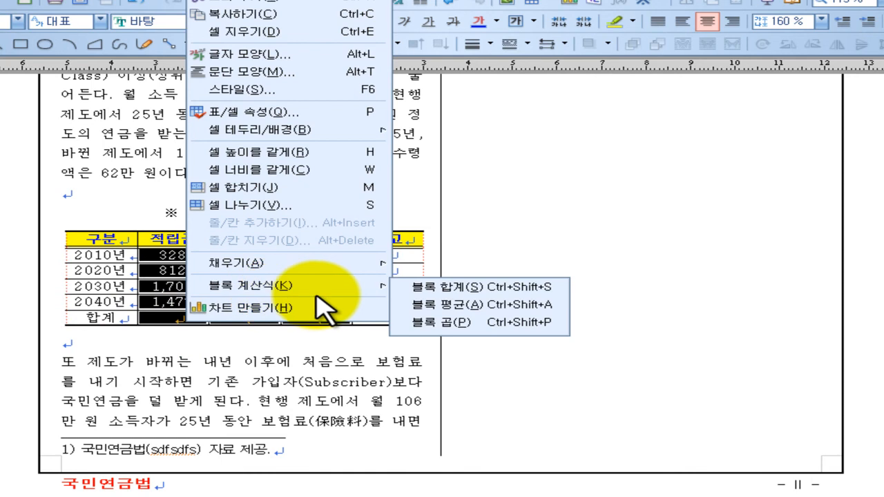
{"action": "left_click", "coordinate": [451, 289]}
{"action": "left_click", "coordinate": [245, 361]}
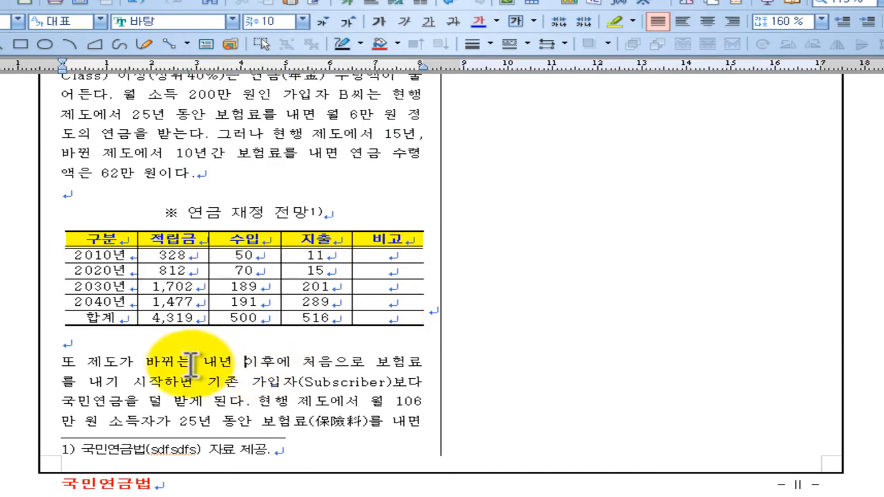
Right-align the numbers in the 적립금, 수입 and 지출 columns, including the 합계 row
{"action": "left_click_drag", "start_coordinate": [117, 261], "coordinate": [102, 302]}
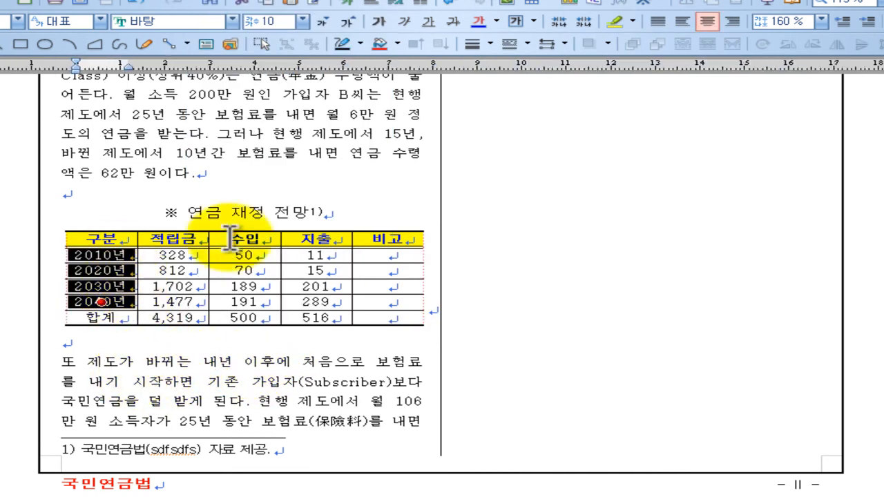
{"action": "left_click", "coordinate": [206, 362]}
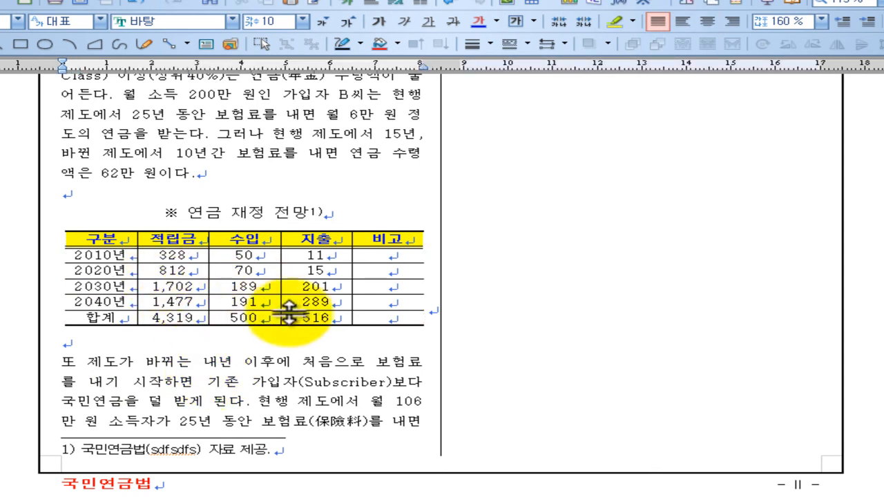
{"action": "left_click_drag", "start_coordinate": [156, 259], "coordinate": [325, 325]}
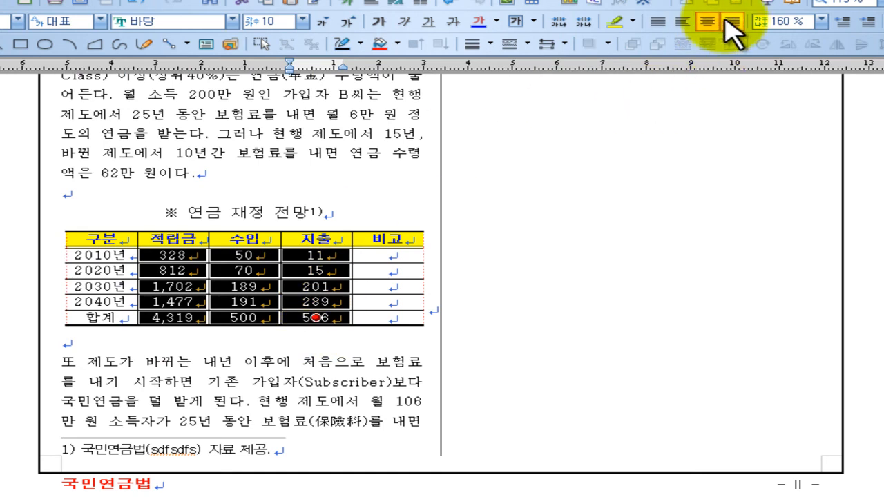
{"action": "left_click", "coordinate": [730, 22]}
{"action": "left_click", "coordinate": [311, 340]}
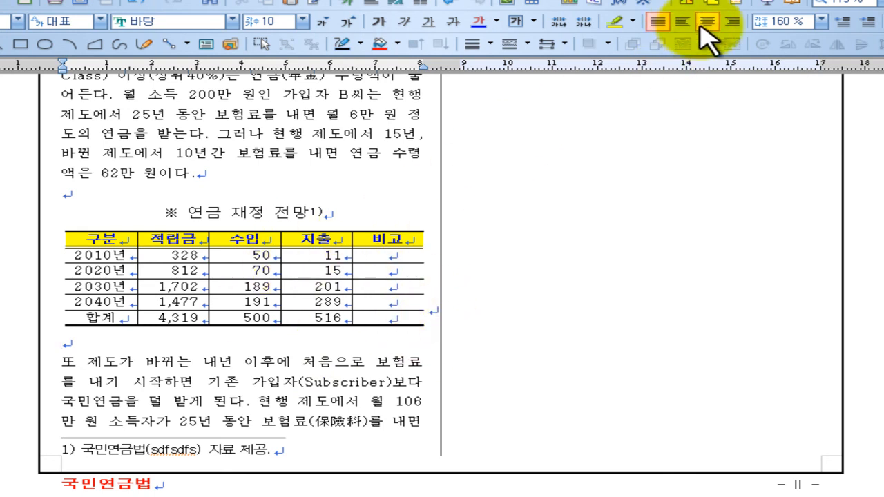
{"action": "left_click", "coordinate": [480, 341]}
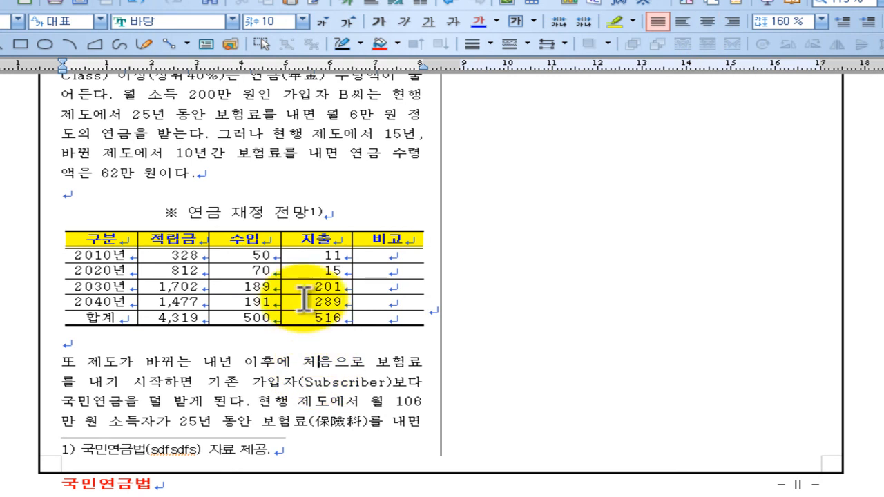
Add a caption to the table and replace its default label with "(단위 : 조 원)"
{"action": "left_click", "coordinate": [259, 303]}
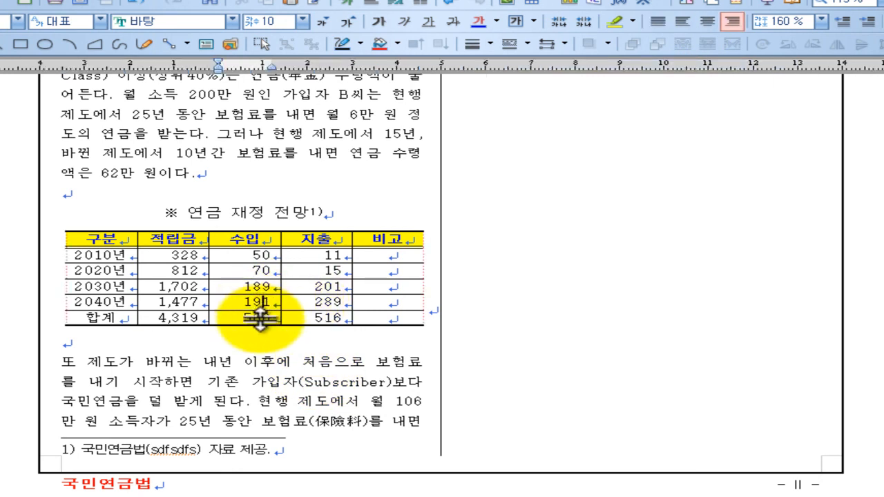
{"action": "key", "text": "ctrl+n"}
{"action": "key", "text": "c"}
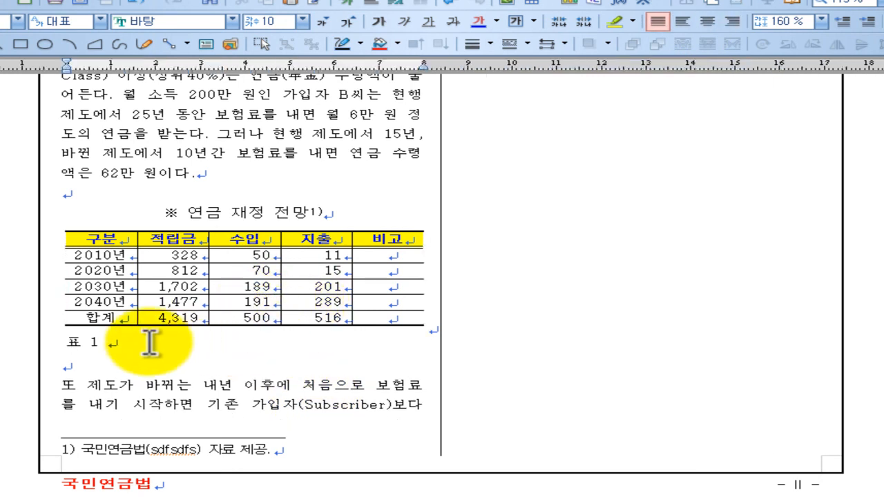
{"action": "key", "text": "BackSpace"}
{"action": "key", "text": "Return"}
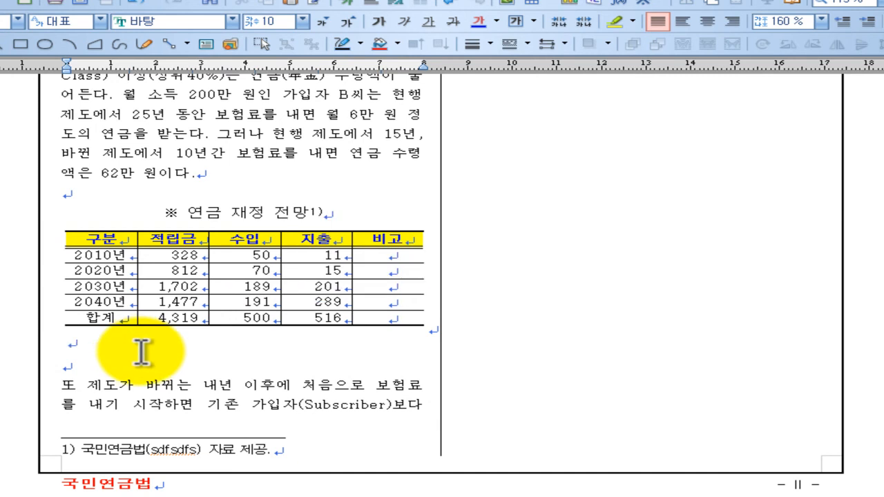
{"action": "key", "text": "BackSpace"}
{"action": "key", "text": "BackSpace"}
{"action": "type", "text": "단위 : 조원)"}
Place the table's caption above the table and right-align the caption text
{"action": "key", "text": "ctrl+n"}
{"action": "key", "text": "k"}
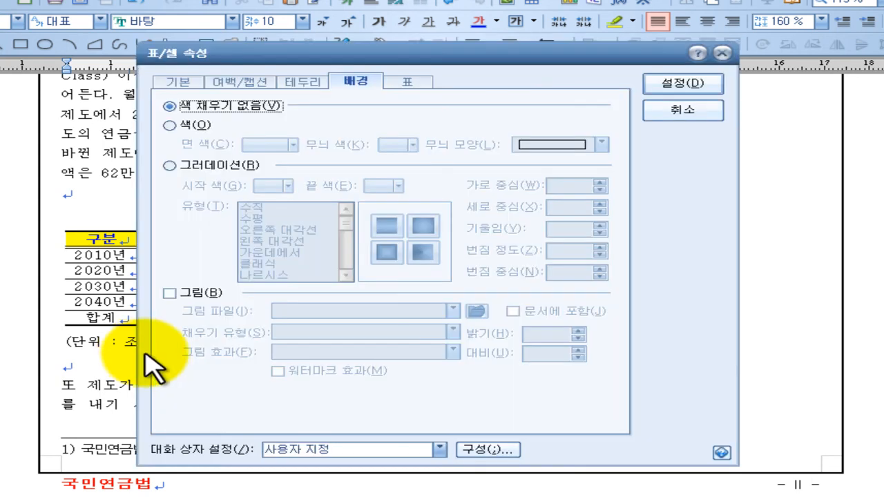
{"action": "left_click", "coordinate": [253, 81]}
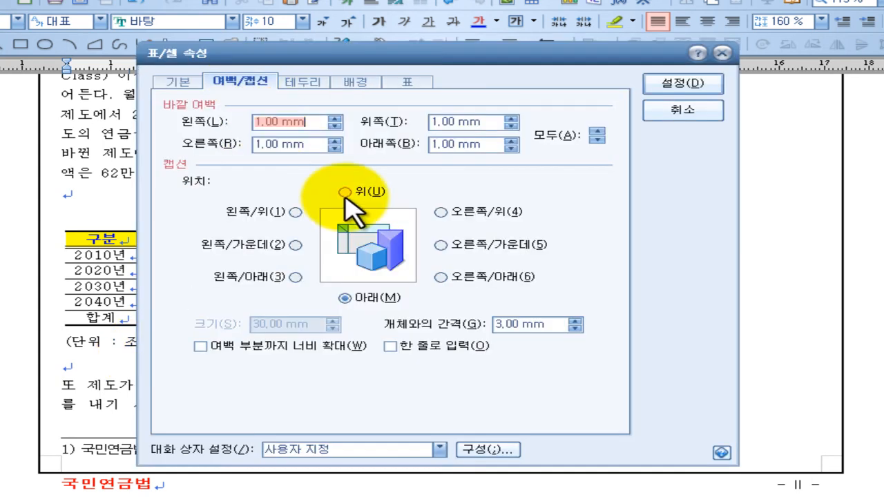
{"action": "left_click", "coordinate": [345, 194]}
{"action": "left_click", "coordinate": [705, 86]}
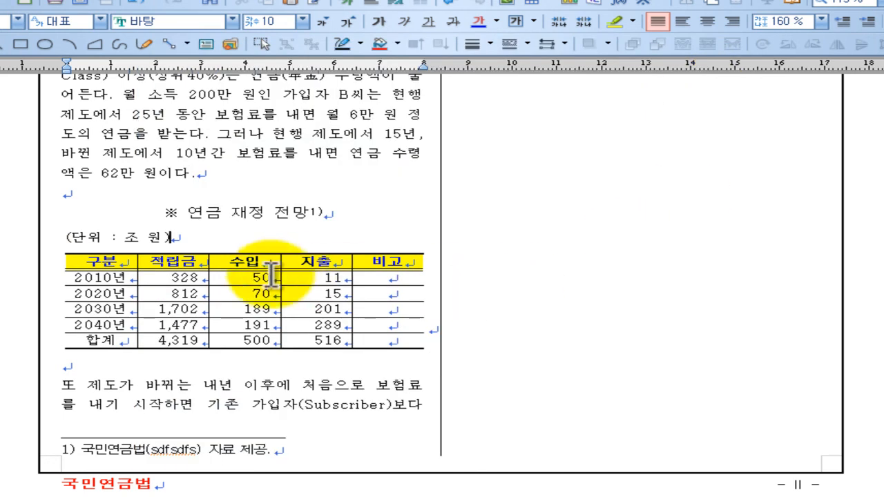
{"action": "key", "text": "ctrl+shift+r"}
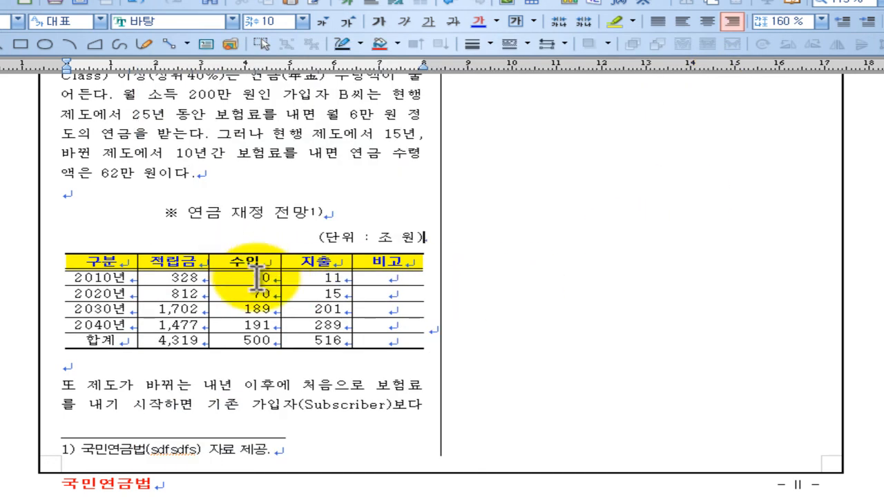
{"action": "left_click", "coordinate": [306, 405]}
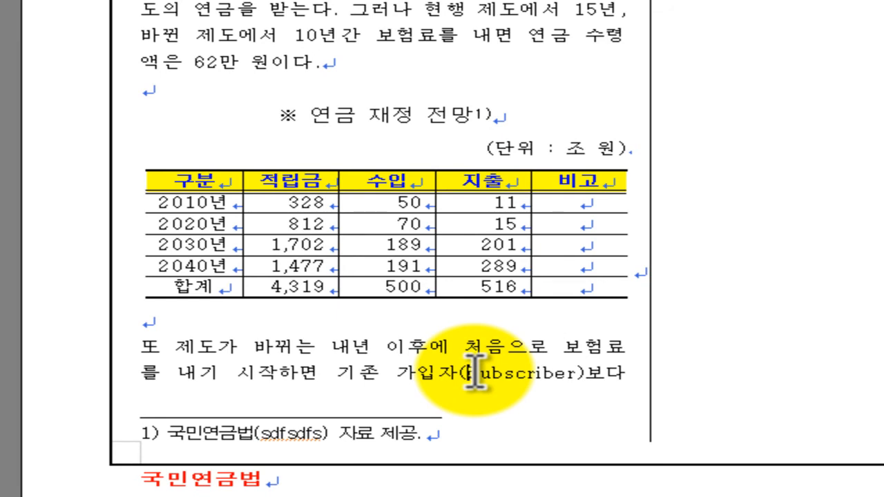
Change the last row's 합계 label to 평균 and clear that row's 적립금, 수입 and 지출 values
{"action": "double_click", "coordinate": [193, 287]}
{"action": "type", "text": "평균"}
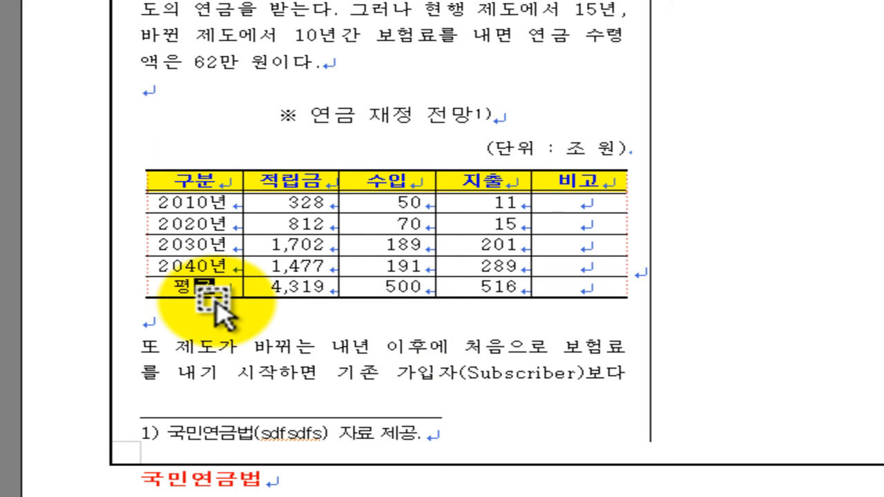
{"action": "left_click_drag", "start_coordinate": [295, 286], "coordinate": [511, 314]}
{"action": "key", "text": "Delete"}
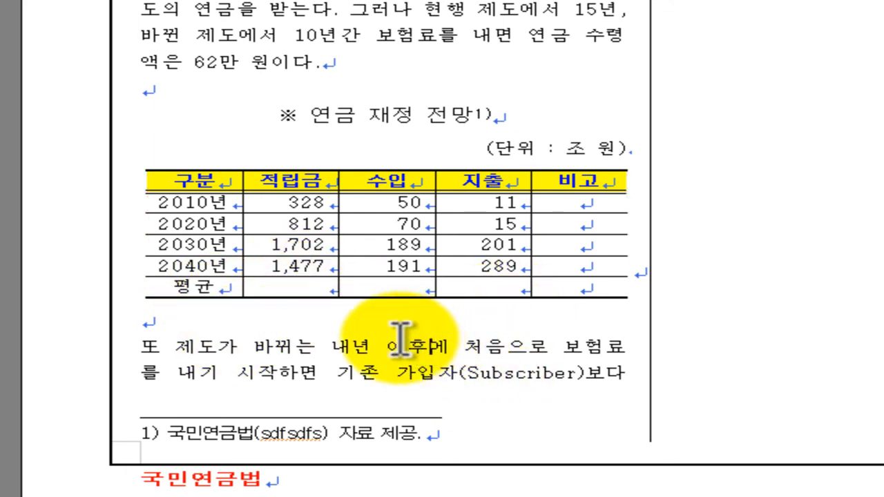